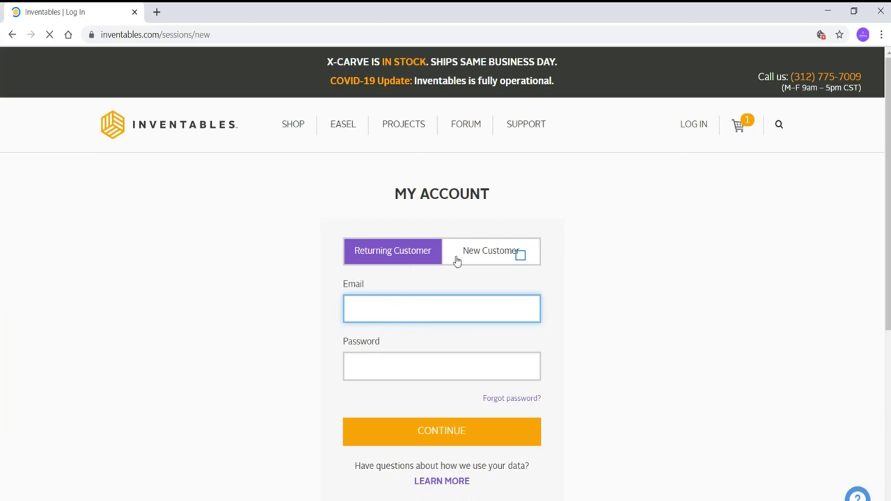
# - Examine the new-customer registration form, including its required fields and consent options
pyautogui.click(520, 259)
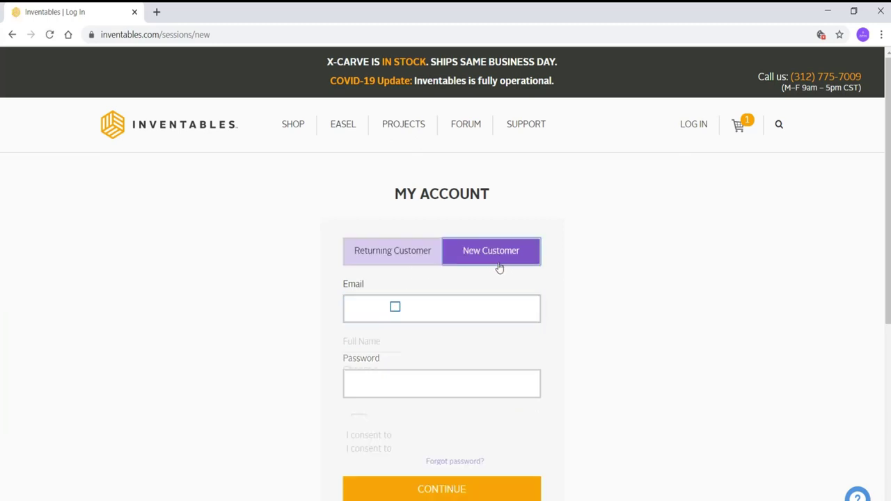
pyautogui.click(395, 307)
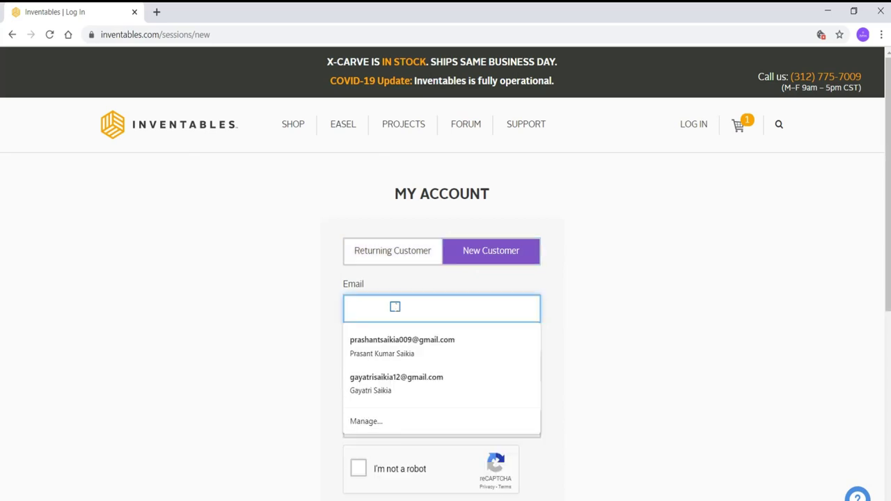
pyautogui.click(544, 295)
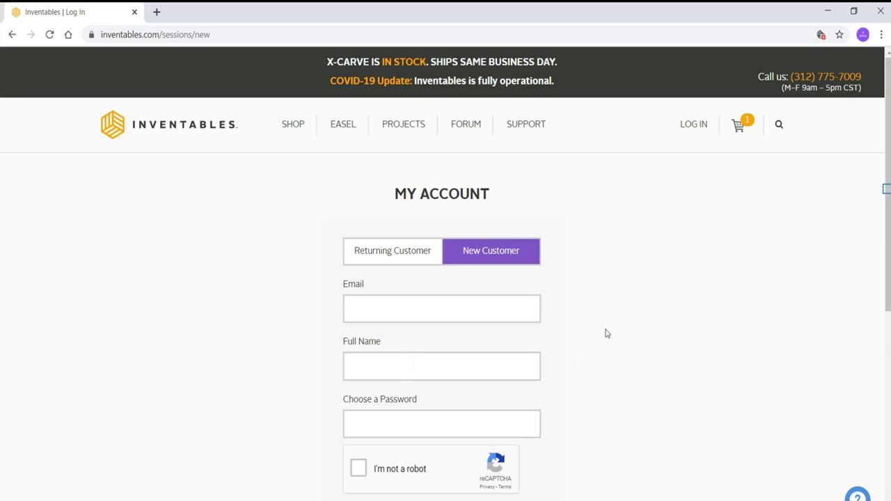
pyautogui.scroll(-3, 887, 189)
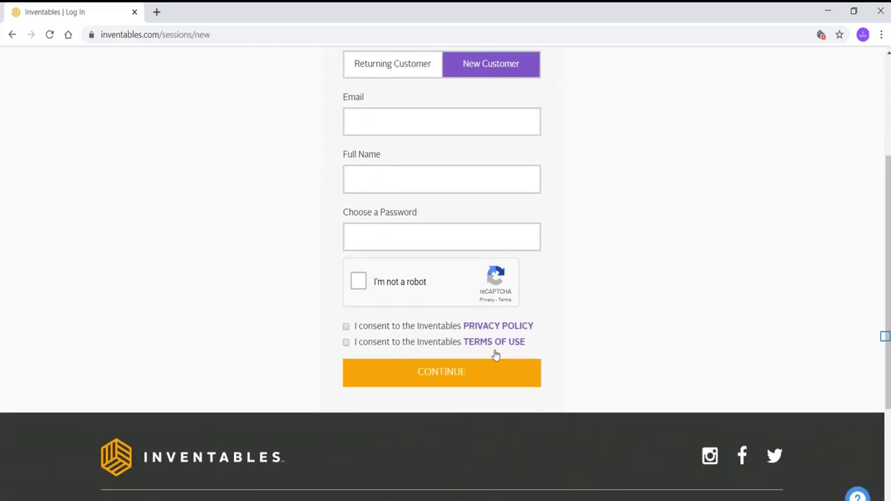
pyautogui.scroll(3, 875, 317)
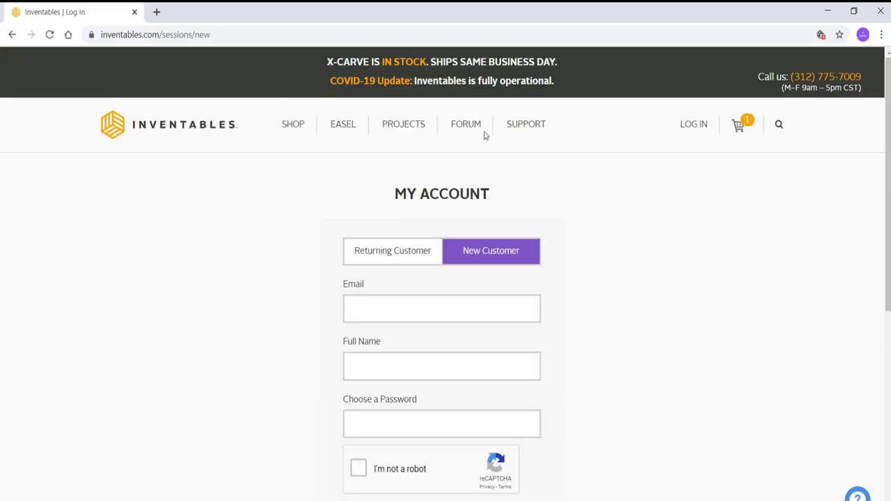
# - Log in as a returning customer with the account email and password
pyautogui.click(373, 247)
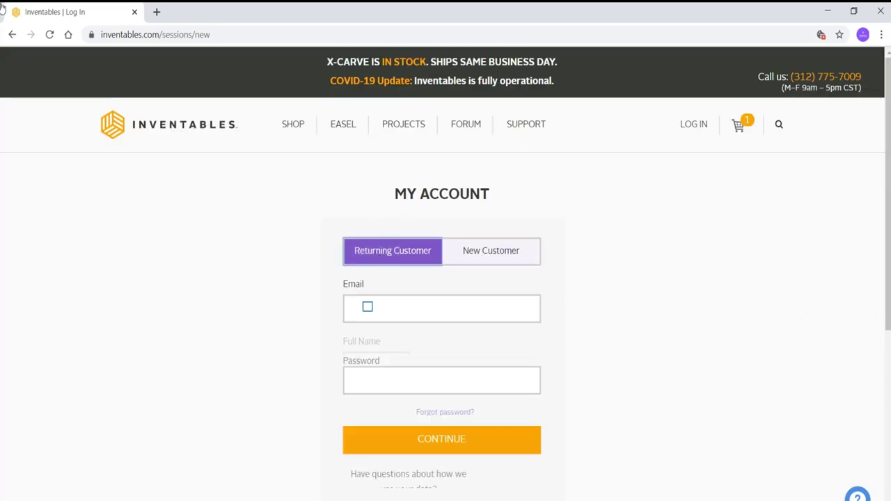
pyautogui.click(368, 310)
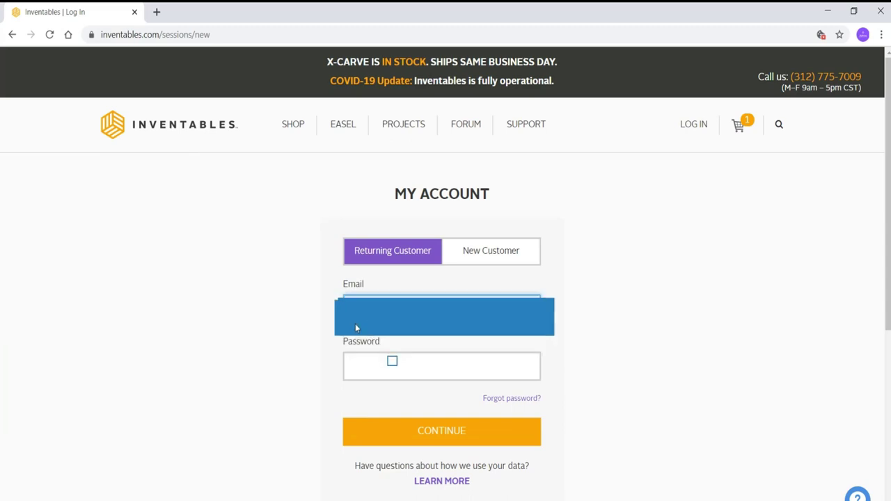
pyautogui.click(394, 362)
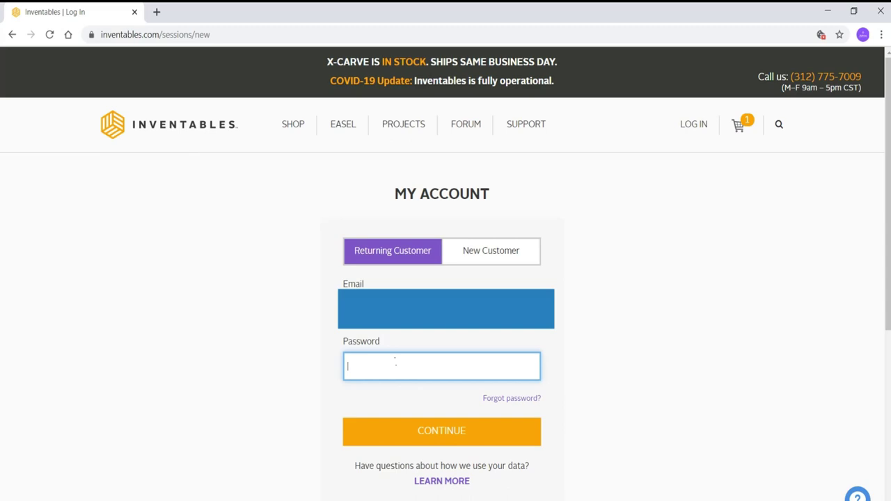
pyautogui.hotkey('ctrl', 'v')
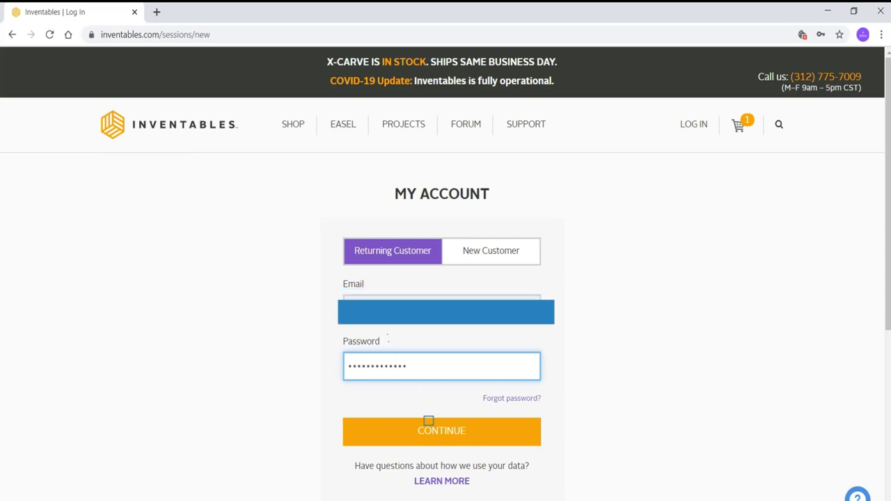
pyautogui.click(429, 425)
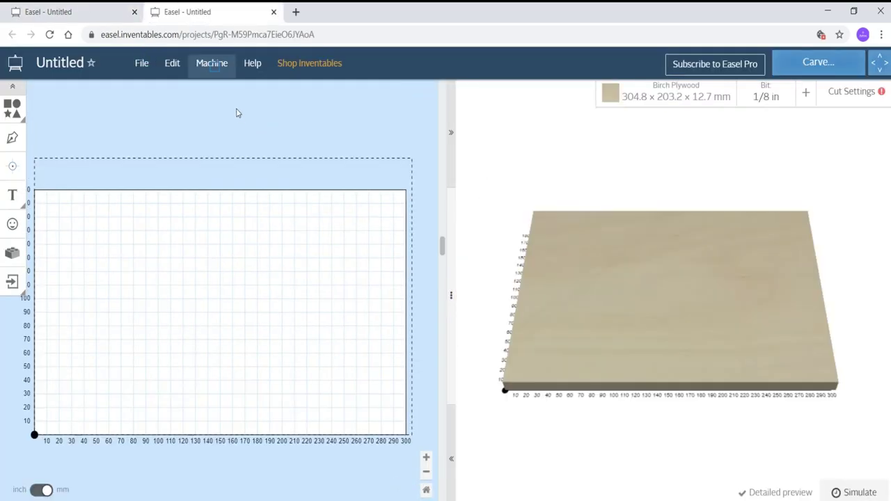
# - Set the machine to Other (grbl) and the model to DIY CNC Router Kits 3018
pyautogui.click(215, 70)
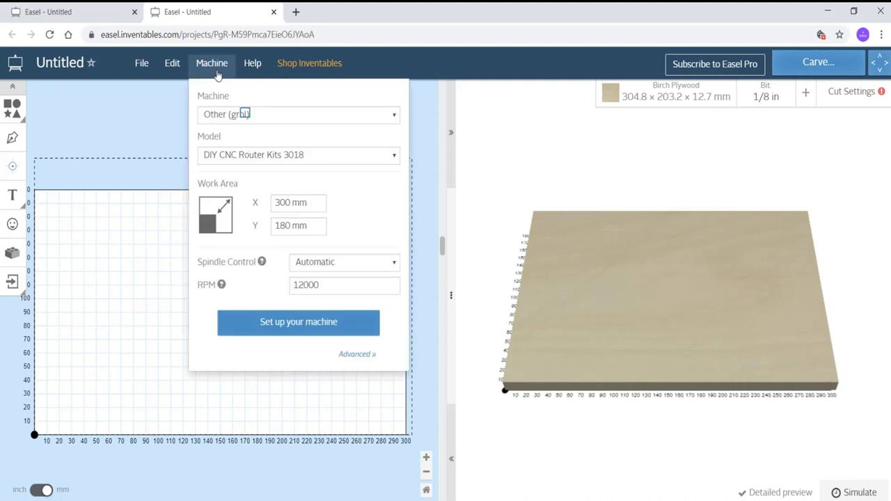
pyautogui.click(246, 115)
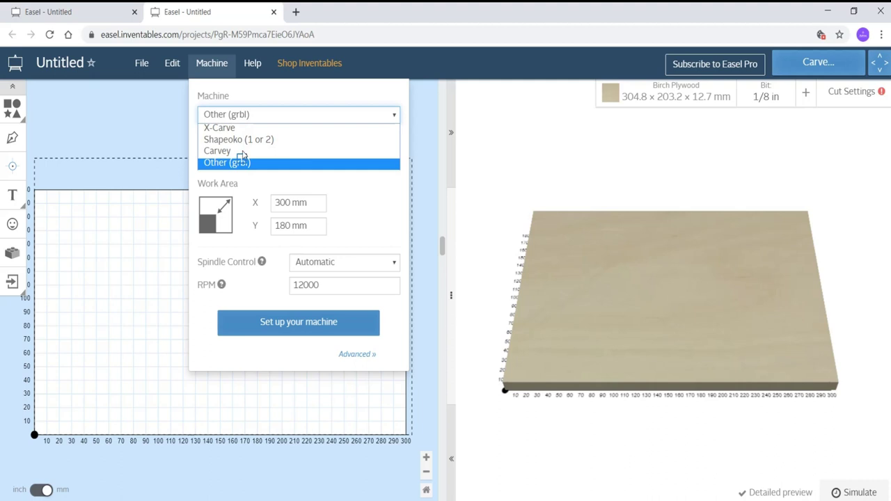
pyautogui.click(281, 162)
pyautogui.click(283, 160)
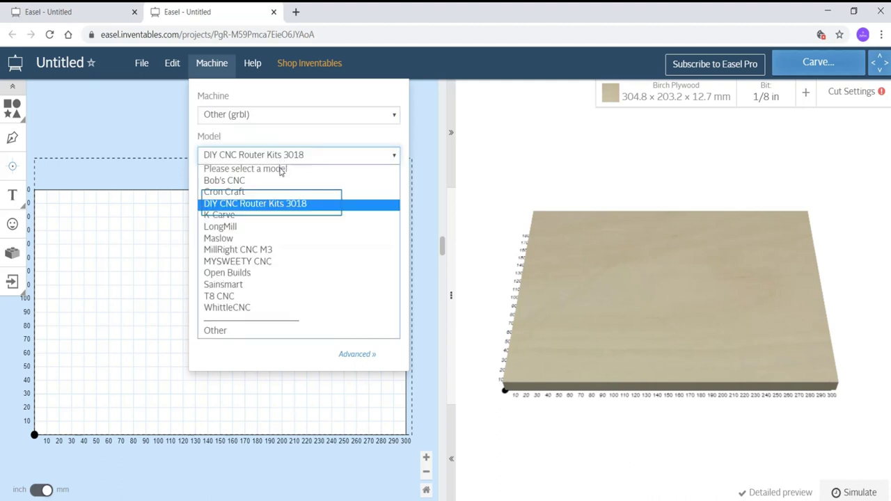
pyautogui.click(273, 204)
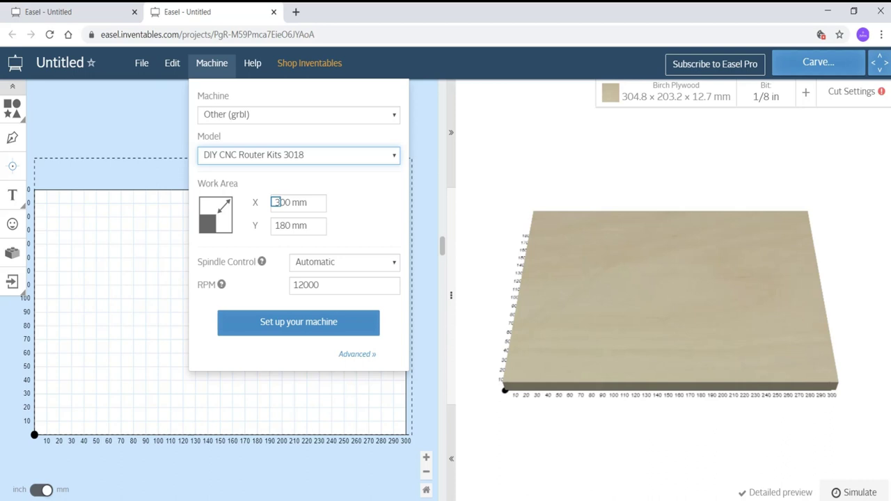
# - Check the X and Y work area dimensions and keep the spindle control on Automatic
pyautogui.click(276, 202)
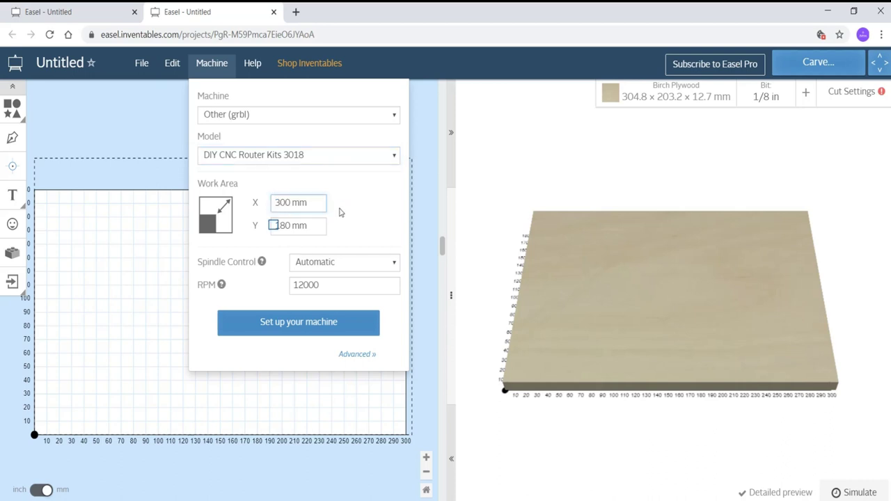
pyautogui.doubleClick(278, 225)
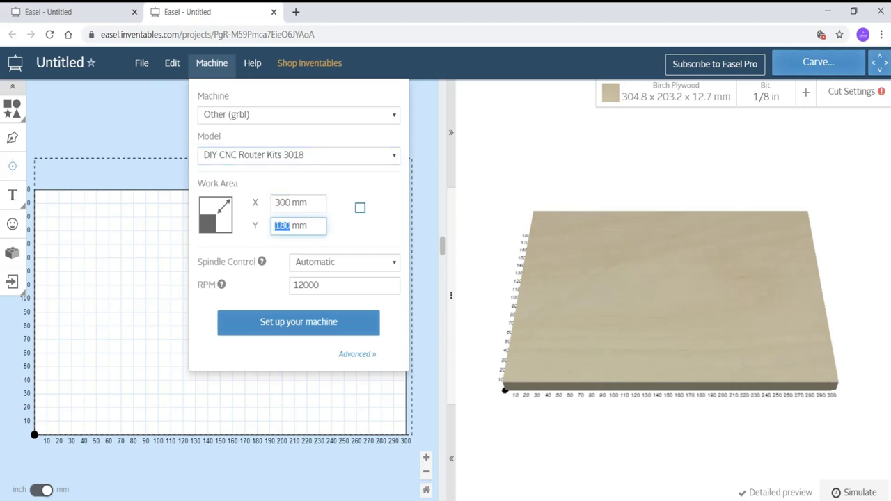
pyautogui.click(360, 208)
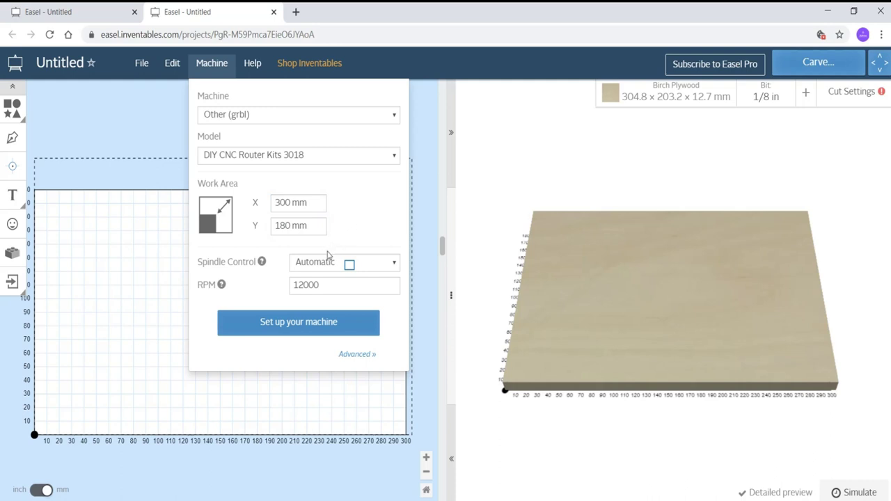
pyautogui.click(350, 267)
pyautogui.click(350, 268)
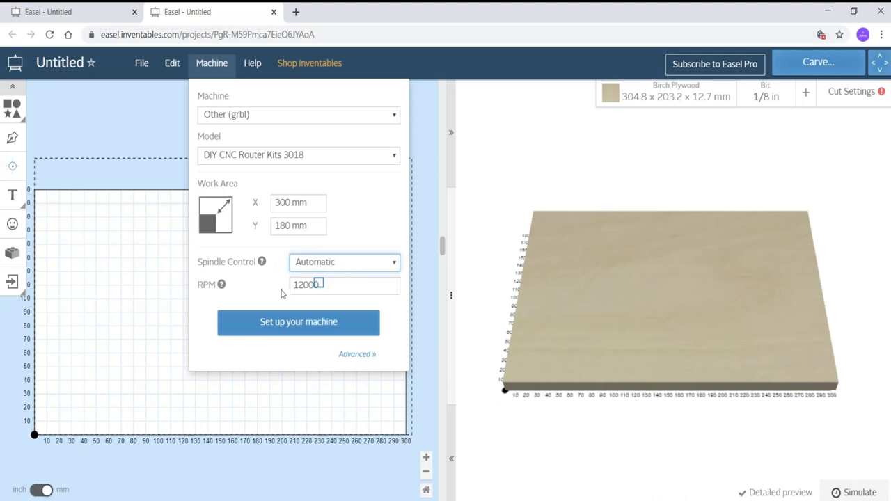
# - Set the spindle RPM to 10000 and start the machine setup
pyautogui.click(320, 287)
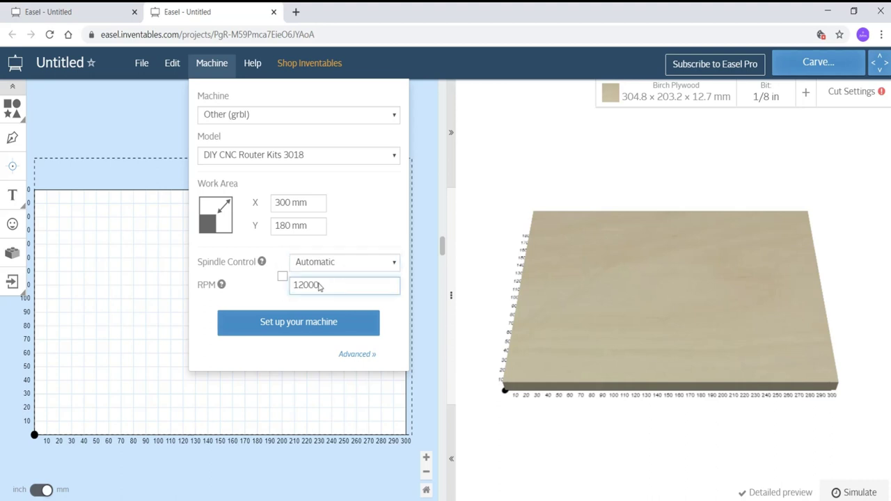
pyautogui.click(285, 279)
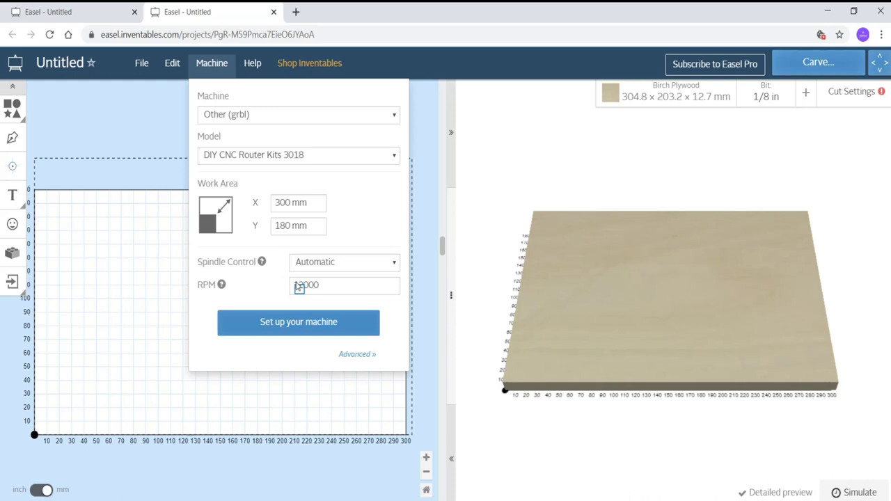
pyautogui.click(295, 285)
pyautogui.press('Delete')
pyautogui.write('0000')
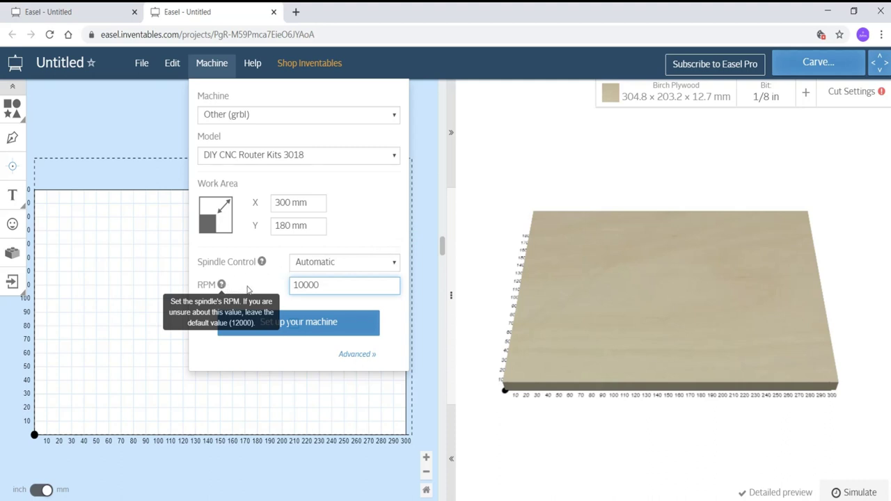
pyautogui.click(295, 324)
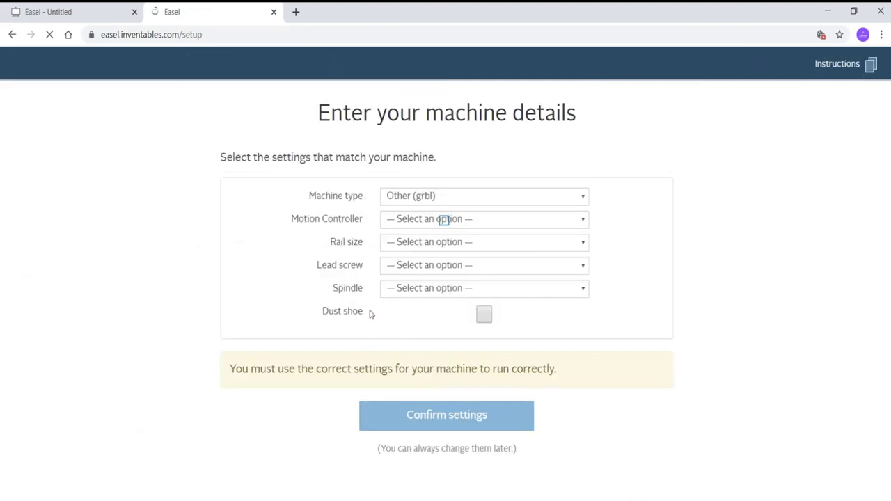
# - Set the motion controller to Arduino & gShield and the rail size to 500mm x 500mm
pyautogui.click(445, 223)
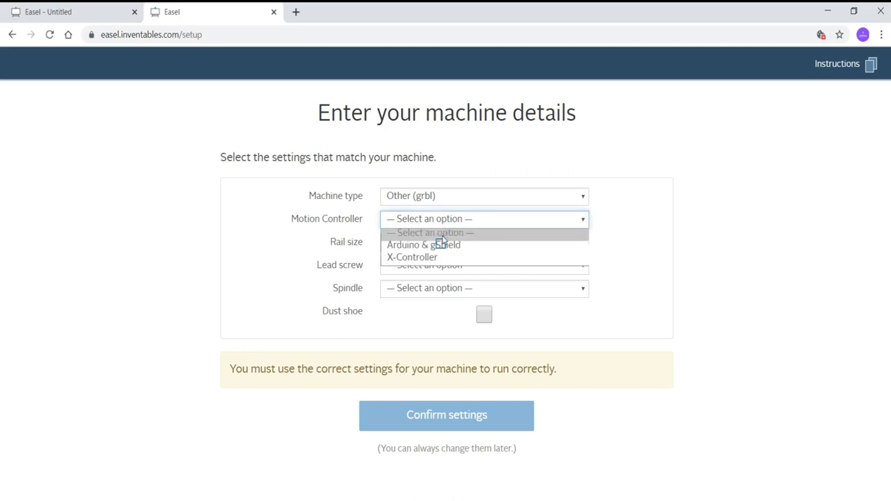
pyautogui.click(442, 245)
pyautogui.click(441, 244)
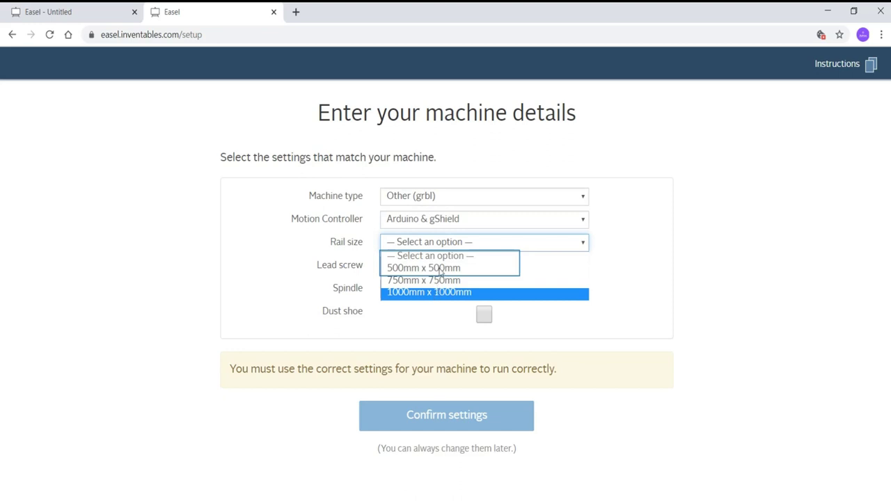
pyautogui.click(440, 269)
# - Set the lead screw to ACME threaded rod and the spindle to 24V DC Spindle, confirm the settings, and cancel the connection prompt
pyautogui.click(441, 263)
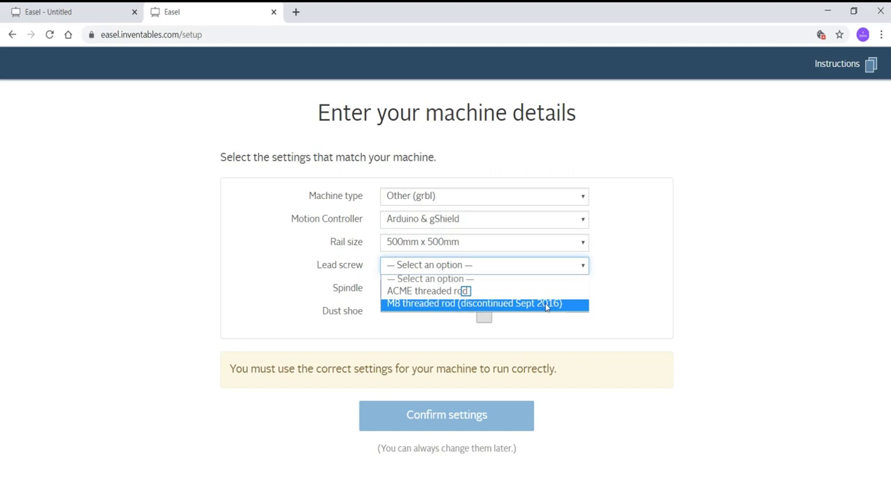
pyautogui.click(467, 292)
pyautogui.click(463, 290)
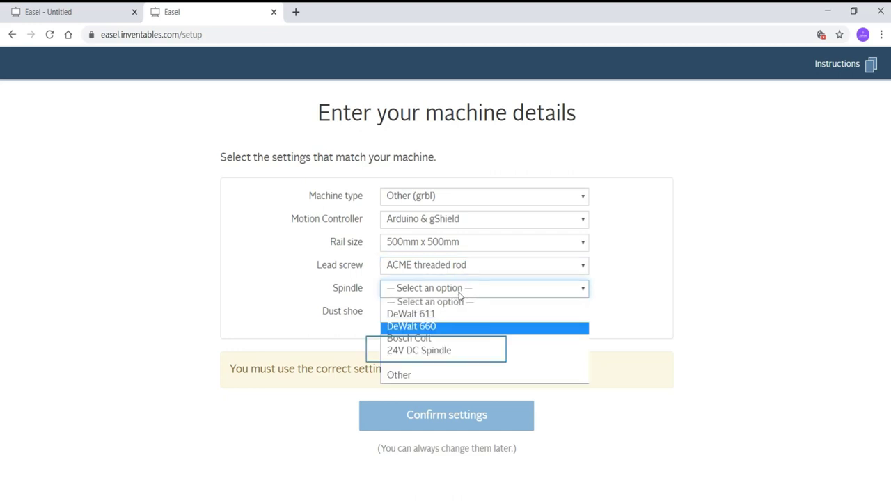
pyautogui.click(437, 351)
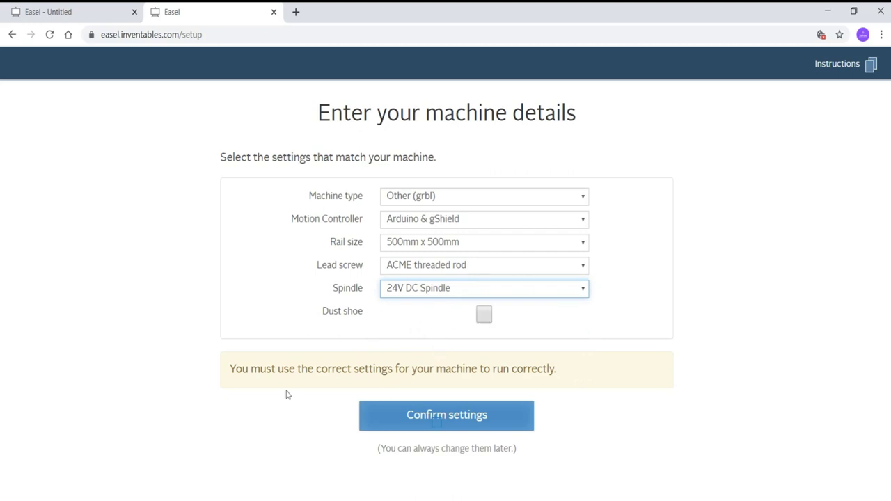
pyautogui.click(437, 426)
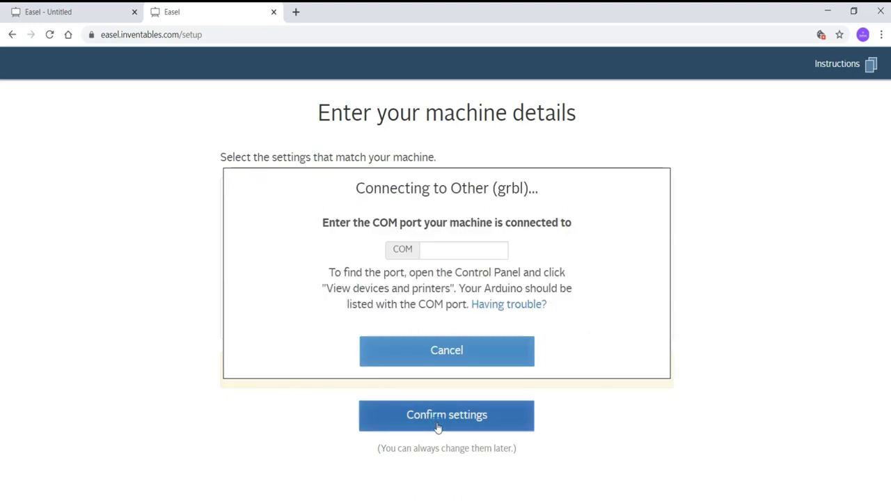
pyautogui.click(449, 365)
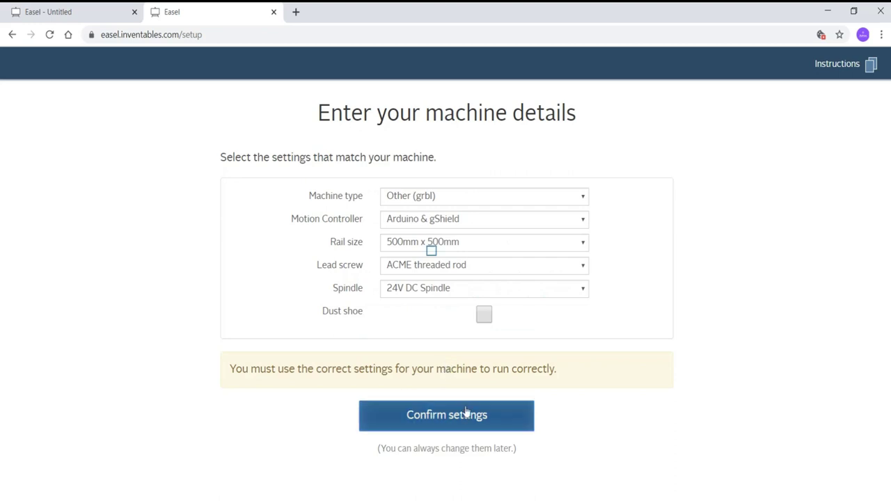
# - Switch to Device Manager to look up the machine's COM port under Ports (COM & LPT), and close it
pyautogui.press('super+s')
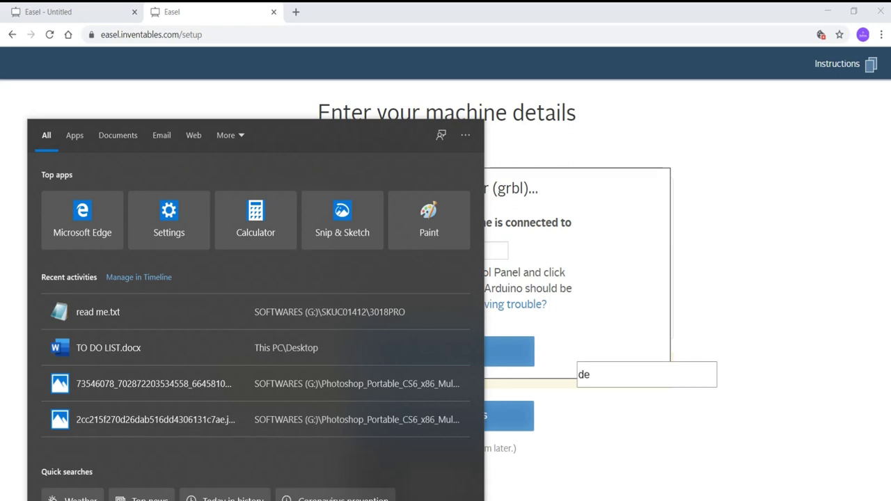
pyautogui.write('devic')
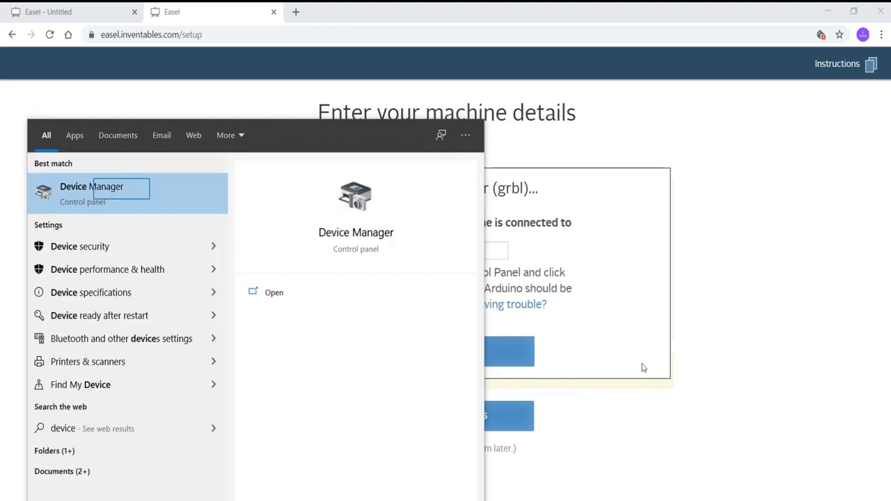
pyautogui.click(315, 292)
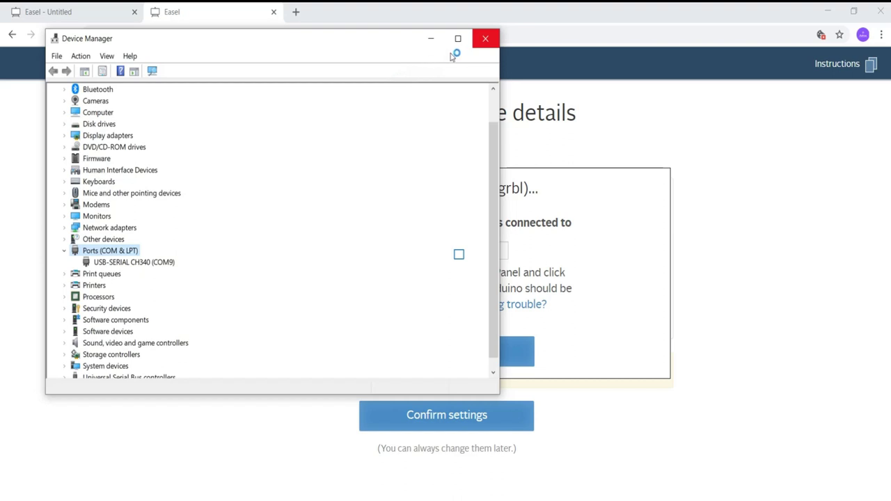
pyautogui.click(487, 39)
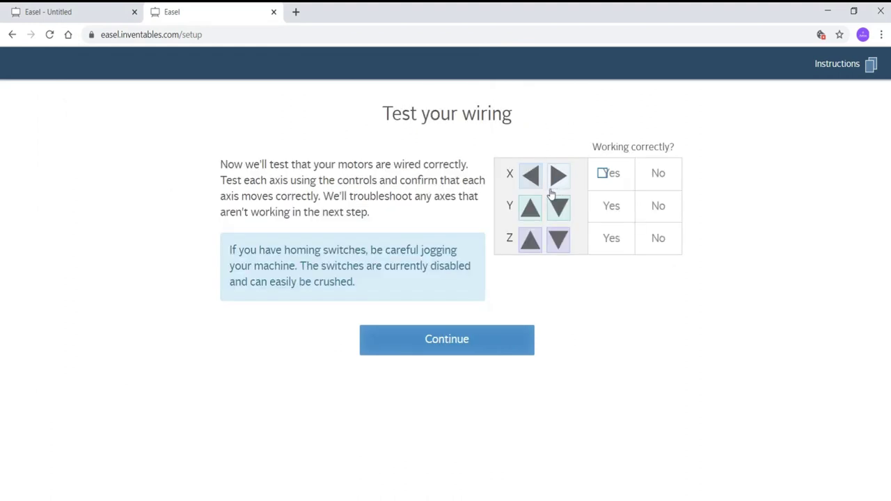
# - Mark the X axis as working correctly, jog the Y axis, and mark it as working correctly too
pyautogui.click(600, 175)
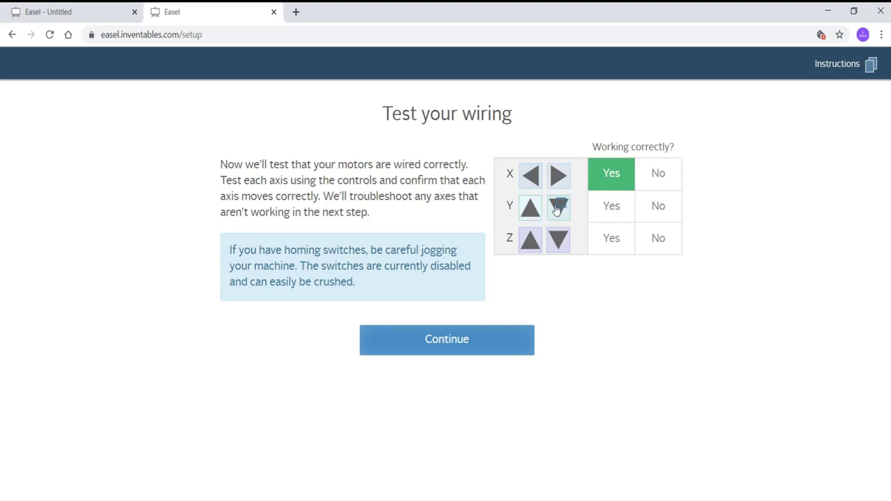
pyautogui.click(532, 208)
pyautogui.click(522, 214)
pyautogui.click(617, 206)
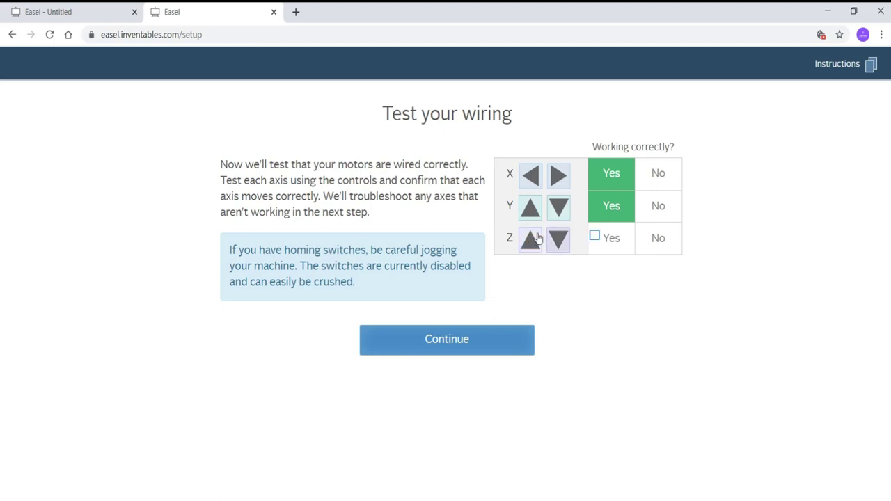
# - Mark the Z axis as working correctly and save Automatic as the spindle control preference
pyautogui.click(597, 241)
pyautogui.click(490, 333)
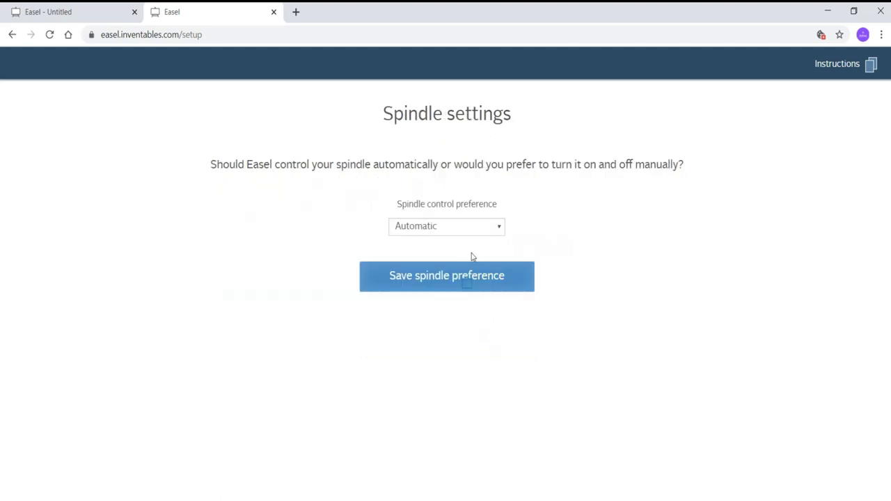
pyautogui.click(468, 283)
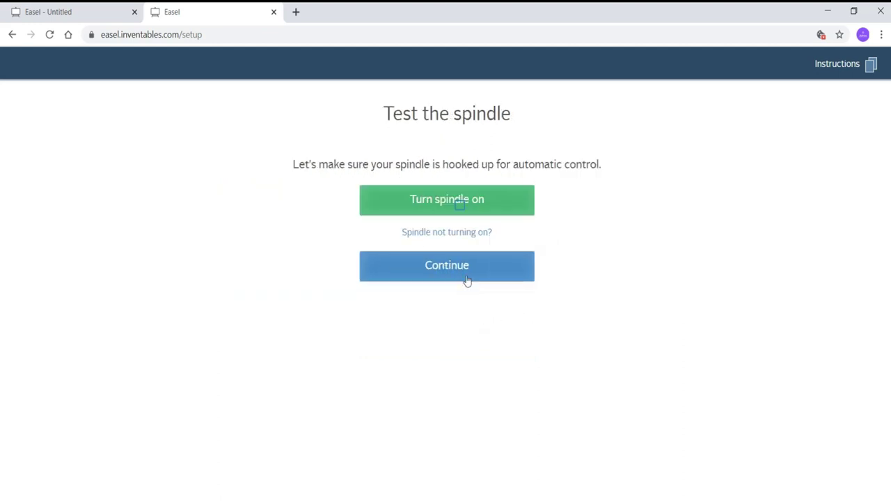
# - Test the spindle by turning it on and off again, and continue the setup
pyautogui.click(461, 209)
pyautogui.click(460, 209)
pyautogui.click(452, 208)
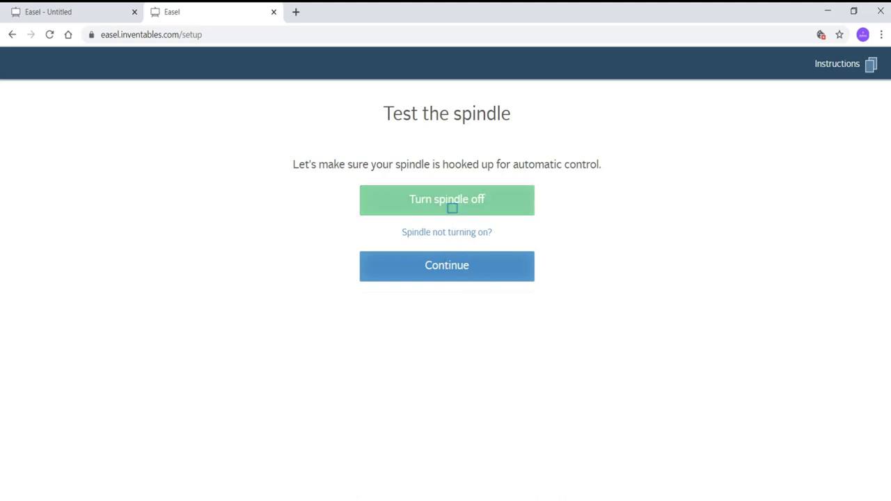
pyautogui.click(452, 208)
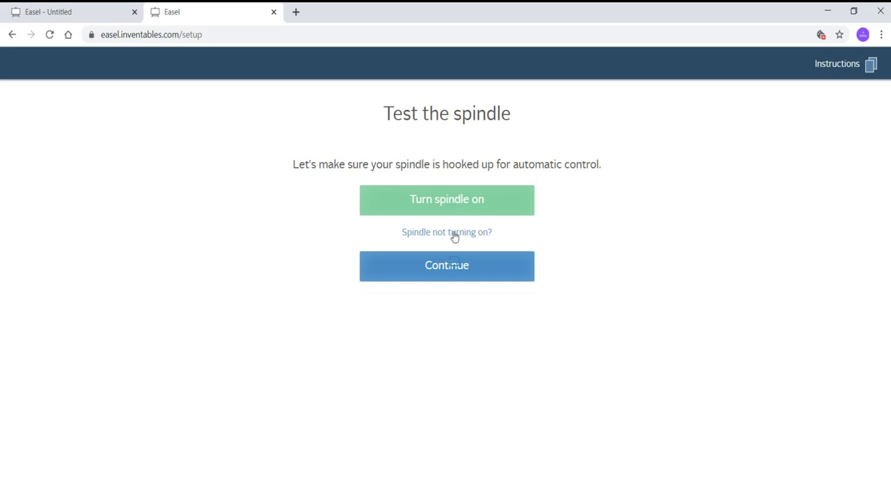
pyautogui.click(455, 266)
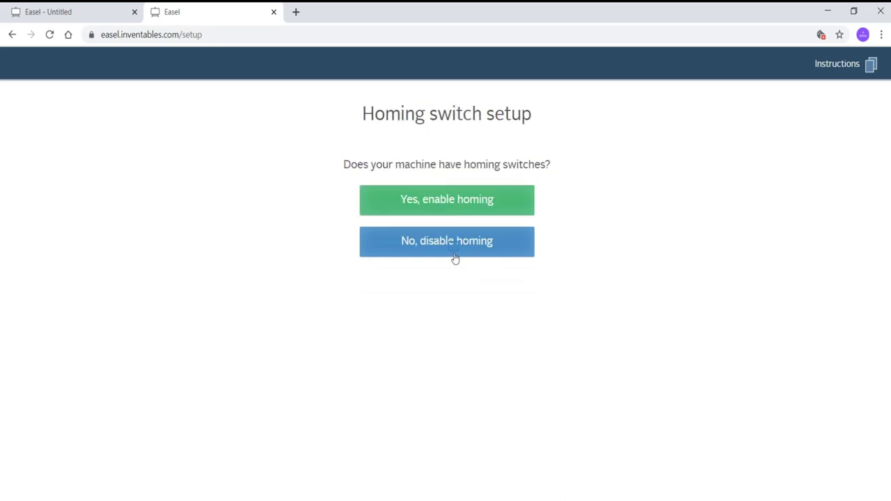
# - Disable homing for the machine and finish the setup without running the test carve
pyautogui.click(455, 255)
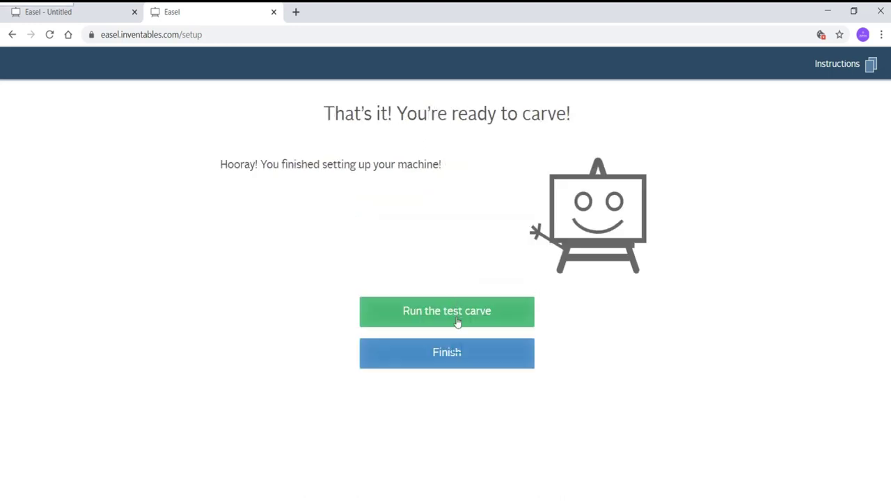
pyautogui.click(457, 352)
pyautogui.click(669, 129)
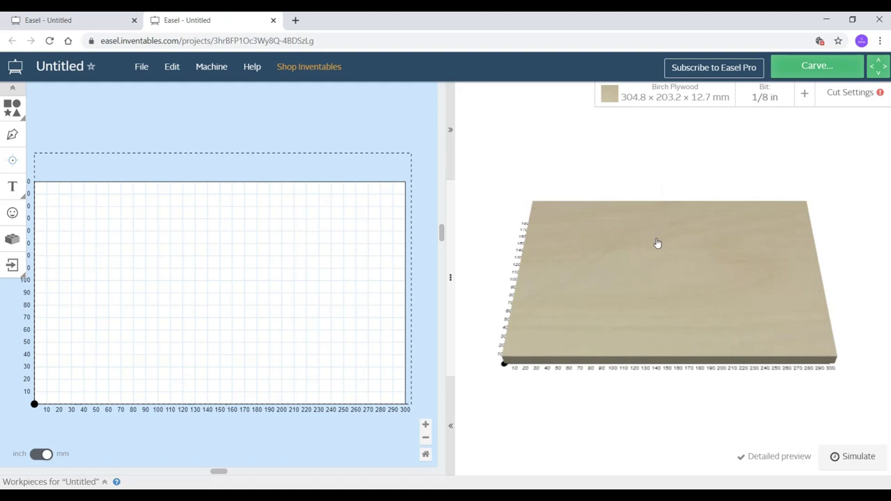
# - Set the material dimensions to 275 mm width, 180 mm length and 8 mm thickness
pyautogui.moveTo(656, 250); pyautogui.dragTo(655, 246)
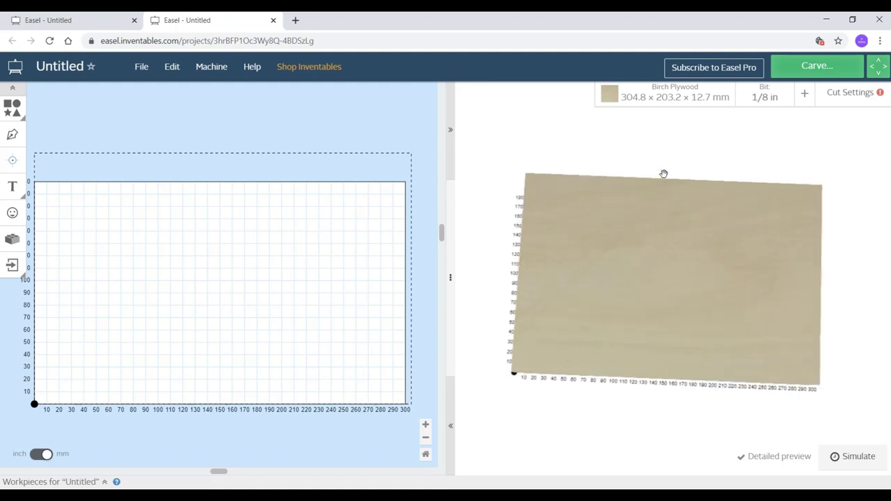
pyautogui.click(665, 97)
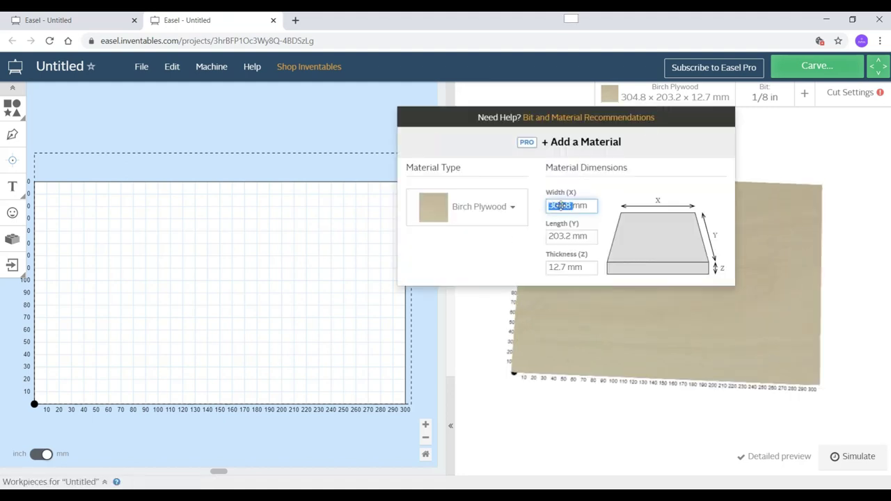
pyautogui.write('275')
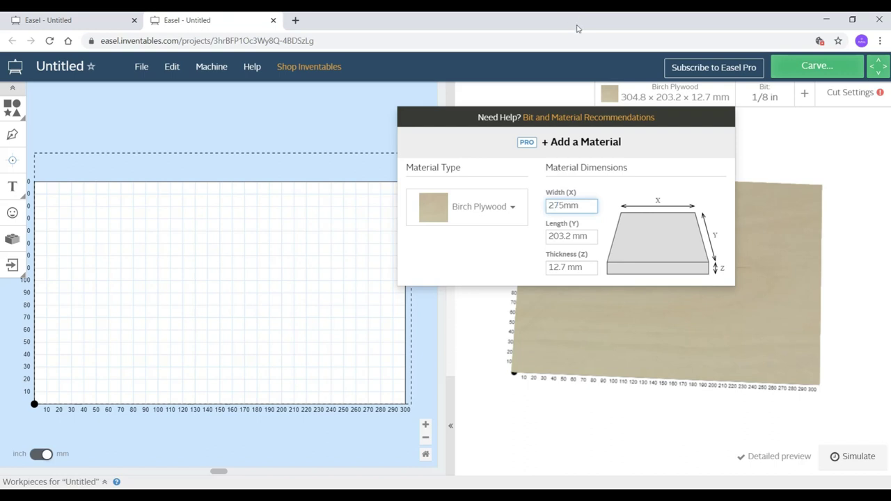
pyautogui.press('Tab')
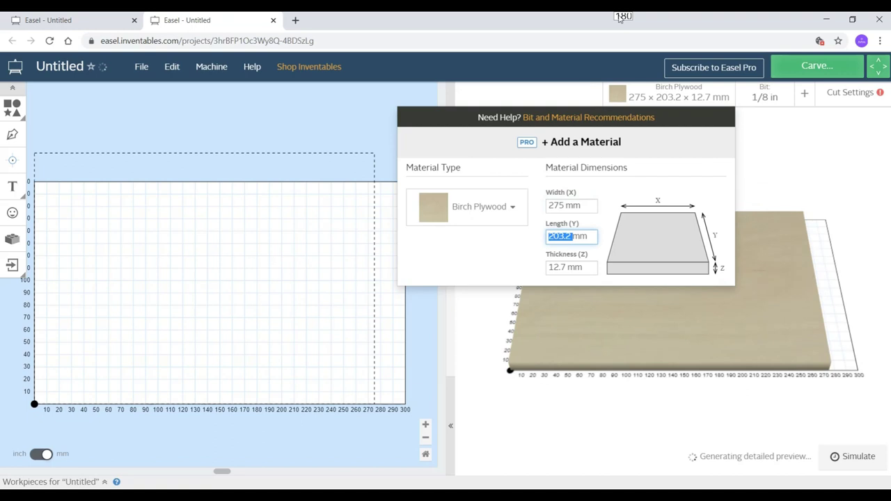
pyautogui.write('180')
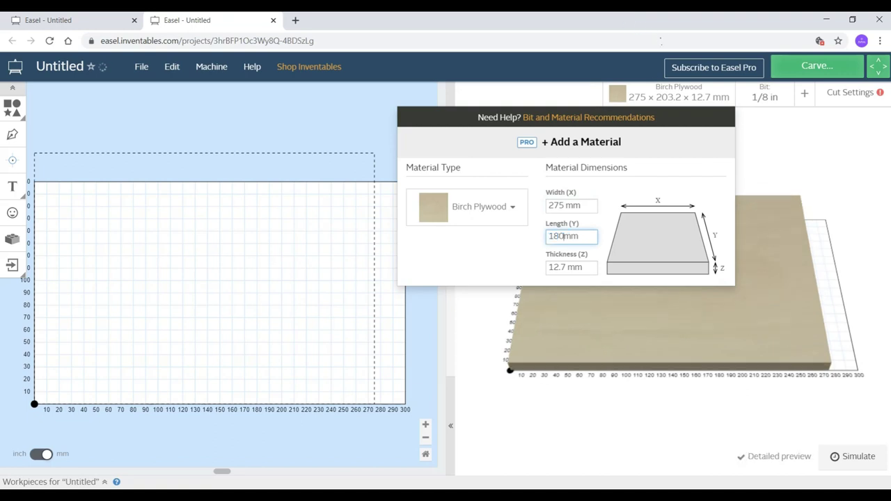
pyautogui.press('Tab')
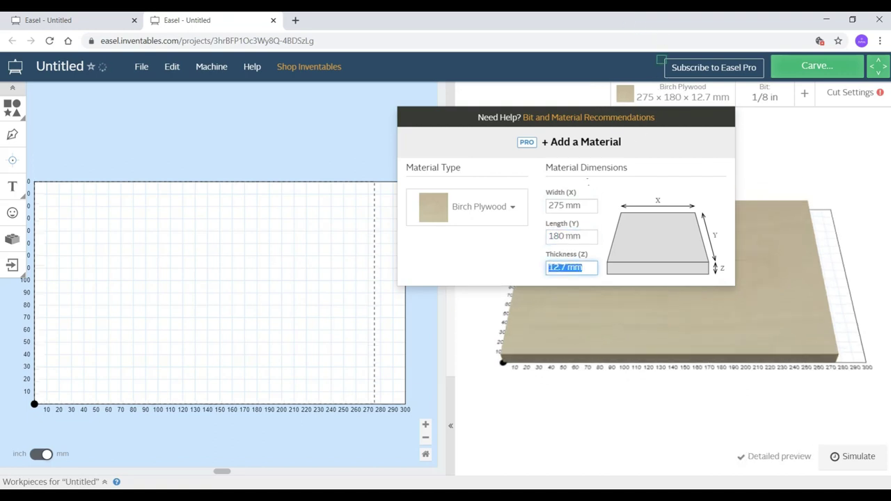
pyautogui.write('8')
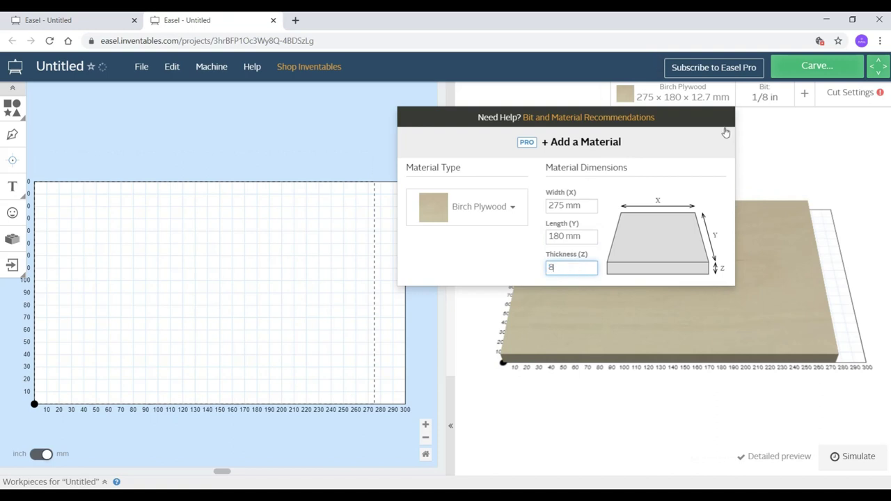
# - Change the material type to MDF and check the board in the 3D preview
pyautogui.click(496, 207)
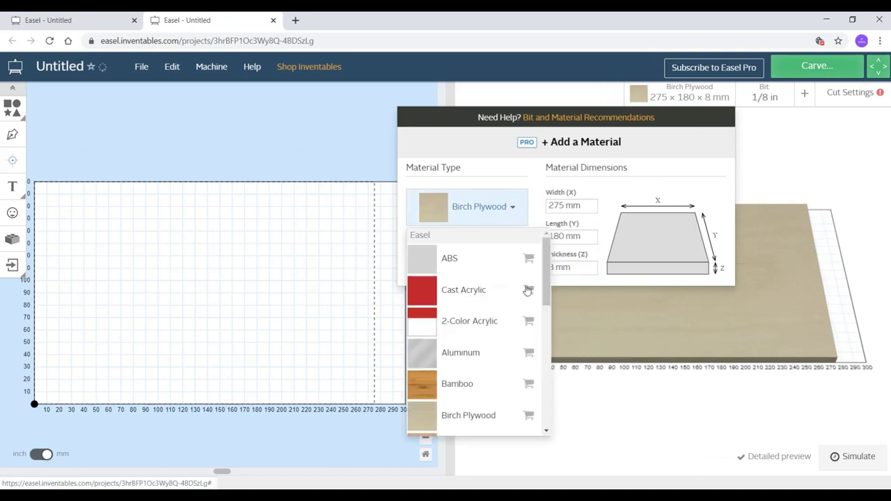
pyautogui.scroll(-5, 527, 290)
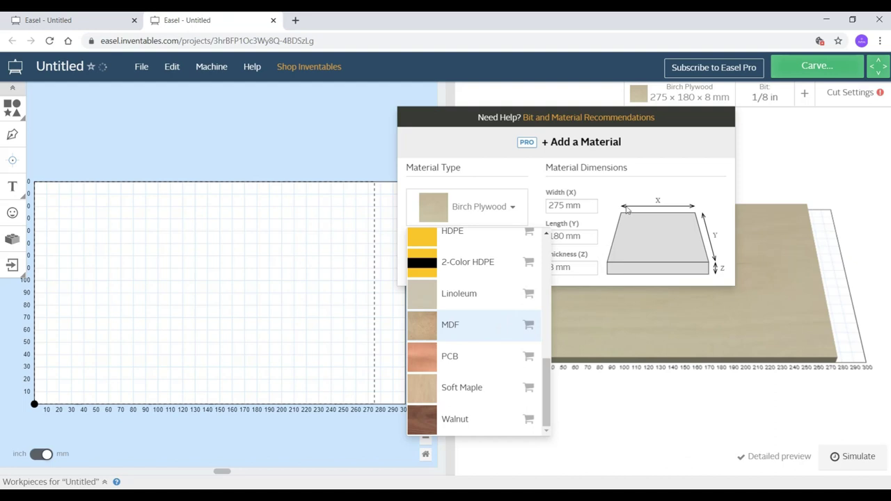
pyautogui.click(750, 186)
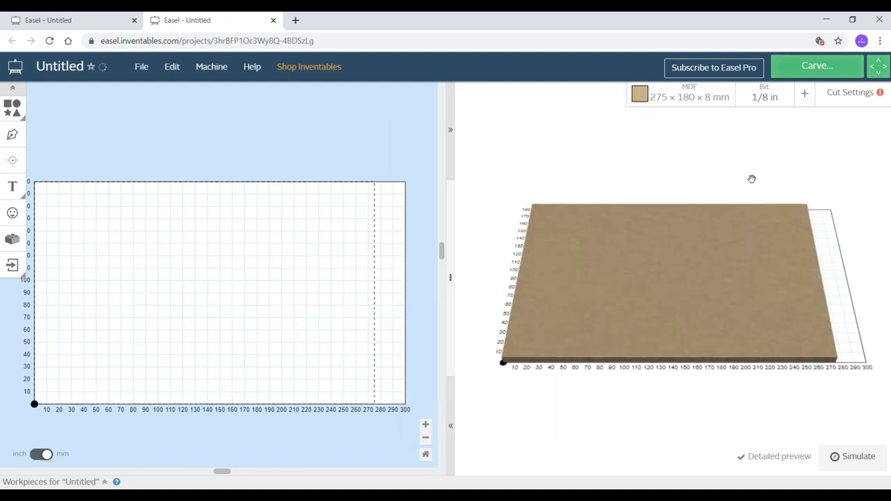
pyautogui.moveTo(715, 240); pyautogui.dragTo(716, 396)
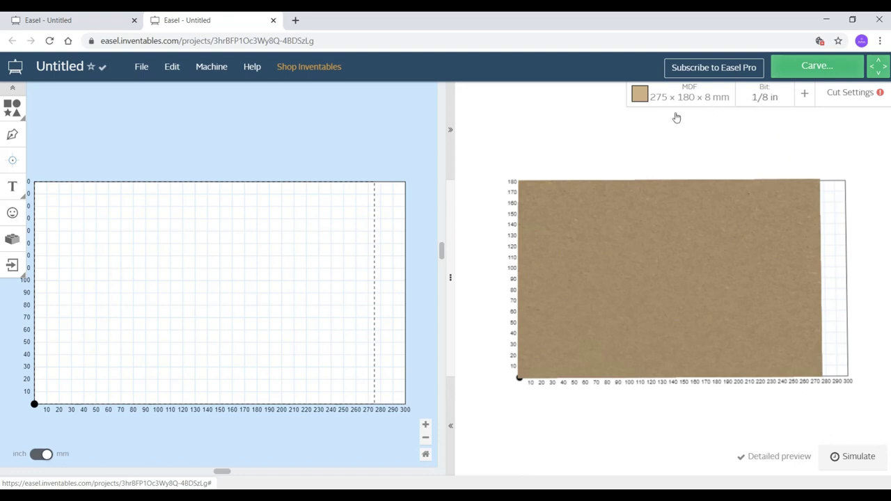
# - Add text in the Homestead font reading "WELCOME TO" with "MY CHANNEL" on a second line
pyautogui.click(12, 186)
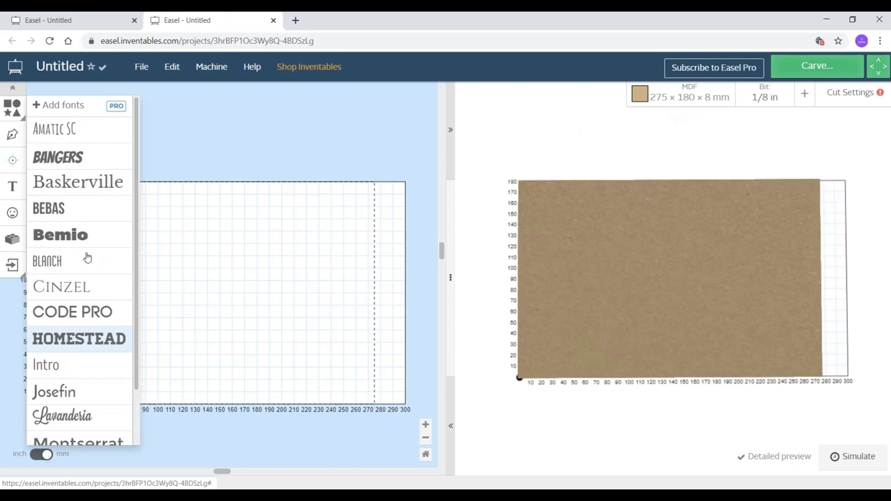
pyautogui.click(83, 337)
pyautogui.write('WELCOME')
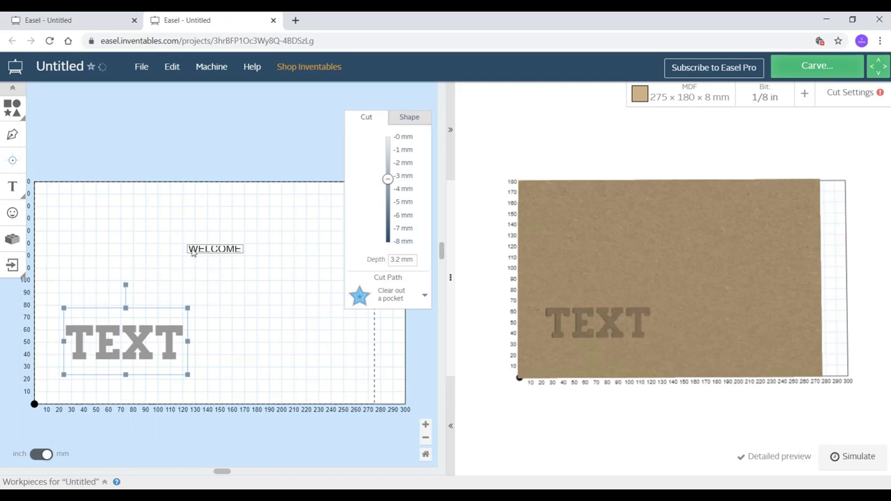
pyautogui.write('TO M')
pyautogui.press('BackSpace')
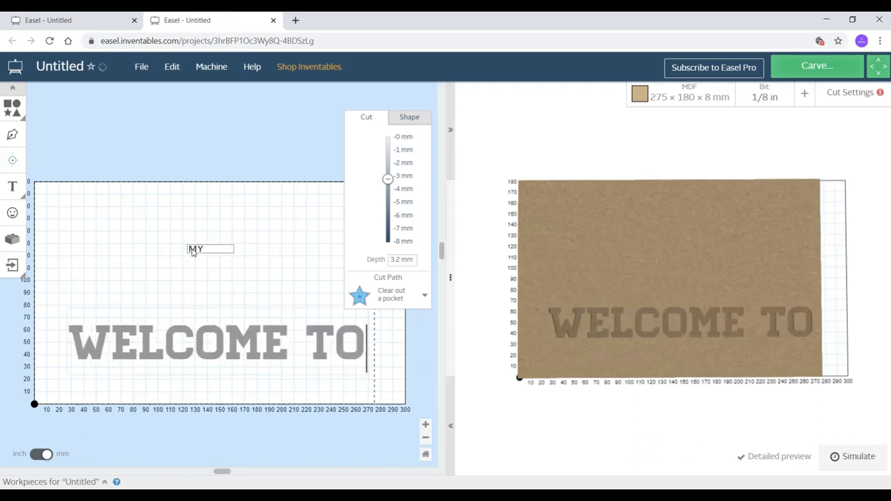
pyautogui.write('MY CHANNEL')
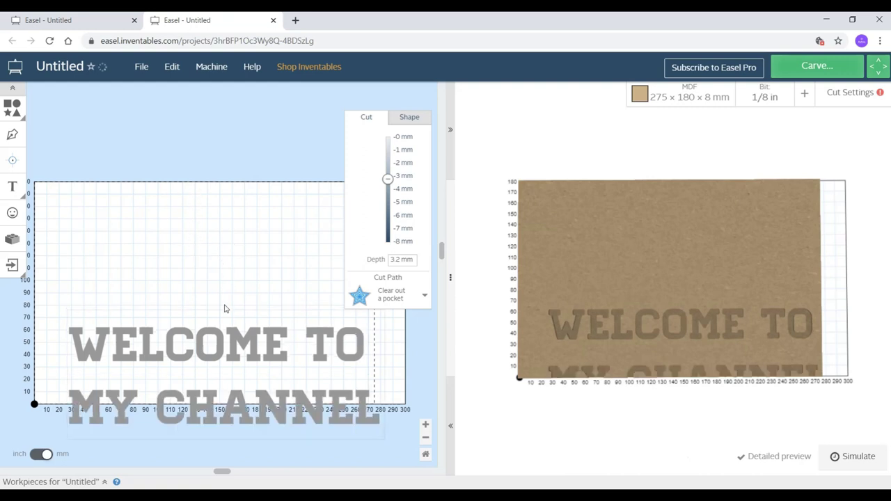
# - Move the two-line text up so it lies fully within the upper part of the workpiece, and keep it selected
pyautogui.moveTo(215, 337); pyautogui.dragTo(198, 216)
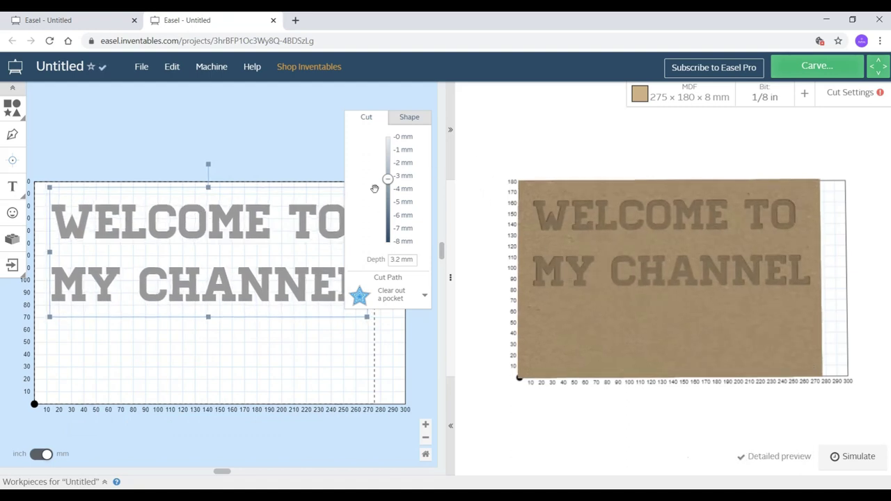
pyautogui.click(164, 139)
pyautogui.click(269, 238)
# - Try cut depths of 4.3 mm, 0.9 mm and 6.6 mm on the text, inspecting the carving in the 3D preview
pyautogui.click(402, 193)
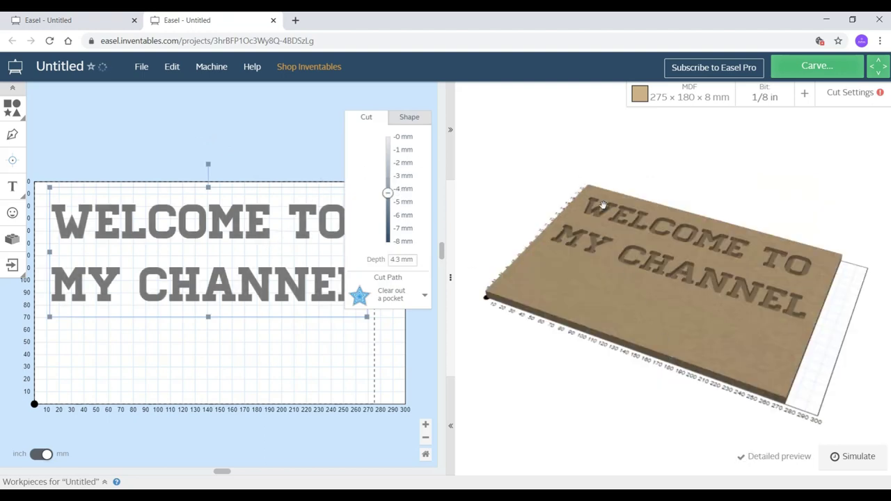
pyautogui.scroll(2, 681, 237)
pyautogui.scroll(2, 681, 241)
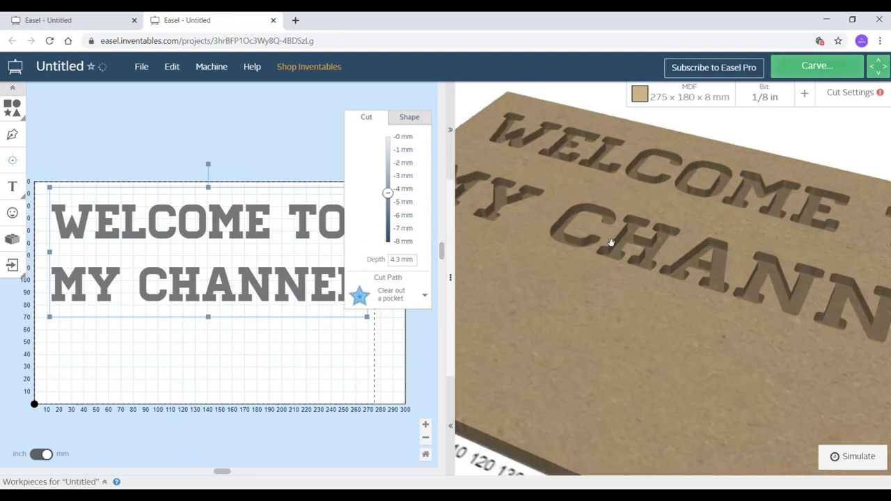
pyautogui.moveTo(388, 193); pyautogui.dragTo(388, 149)
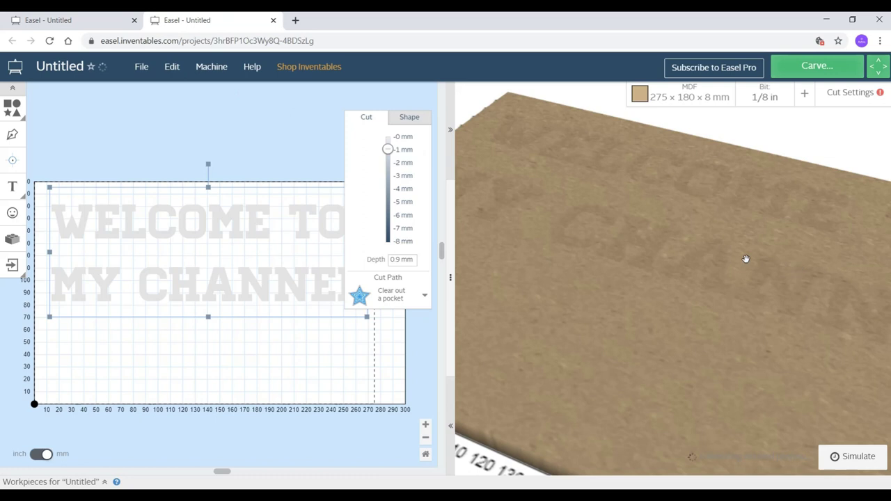
pyautogui.moveTo(715, 206); pyautogui.dragTo(721, 227)
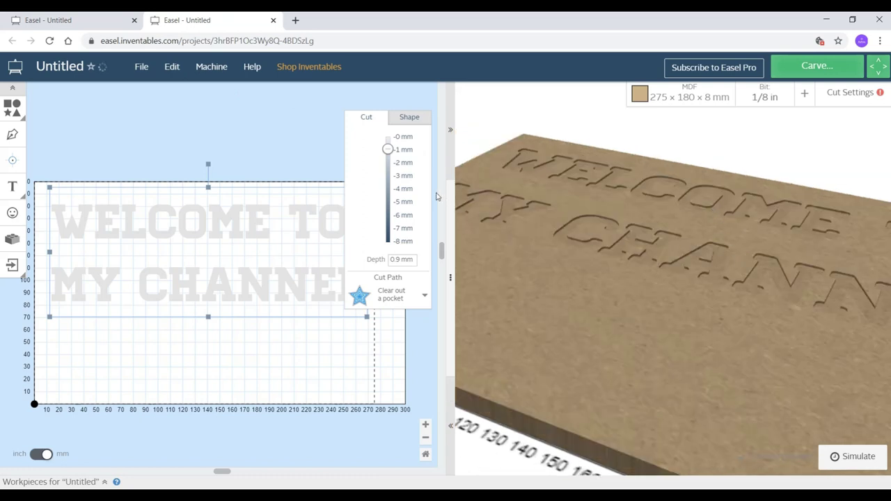
pyautogui.moveTo(388, 150); pyautogui.dragTo(388, 162)
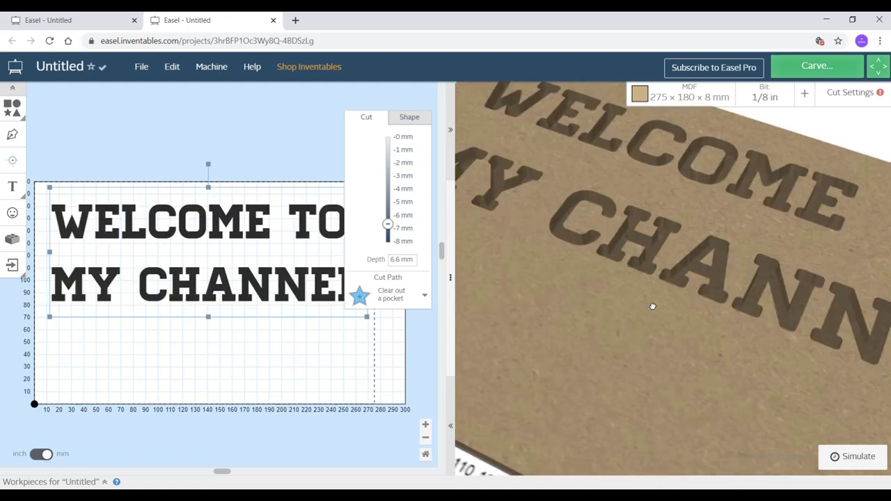
pyautogui.moveTo(653, 306); pyautogui.dragTo(667, 229)
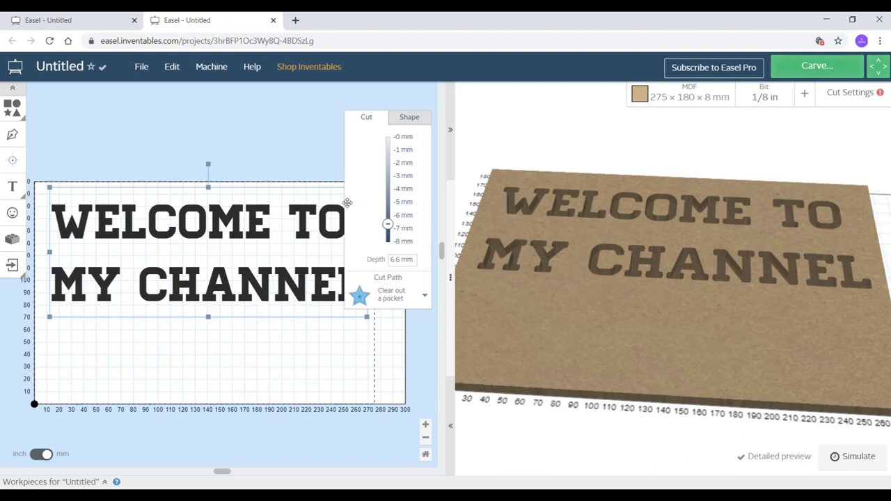
# - Set the text's cut depth to 1.6 mm and inspect it in the 3D preview
pyautogui.moveTo(388, 228); pyautogui.dragTo(391, 164)
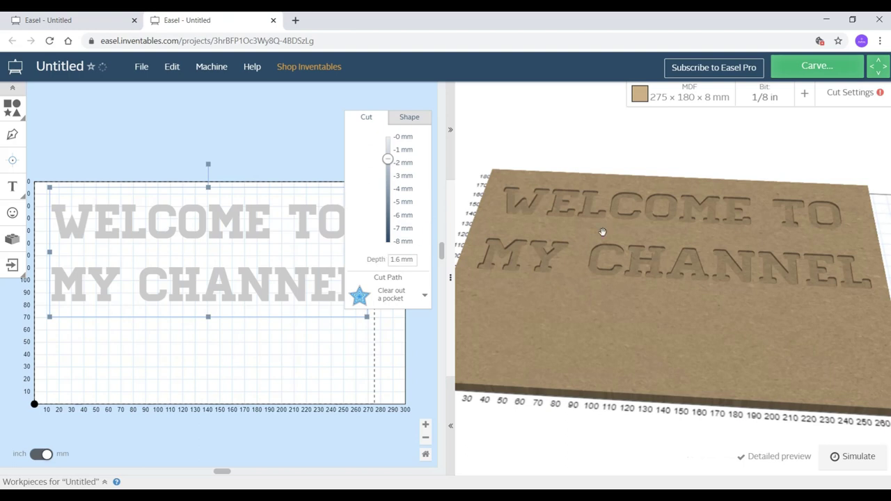
pyautogui.moveTo(664, 320); pyautogui.dragTo(655, 227)
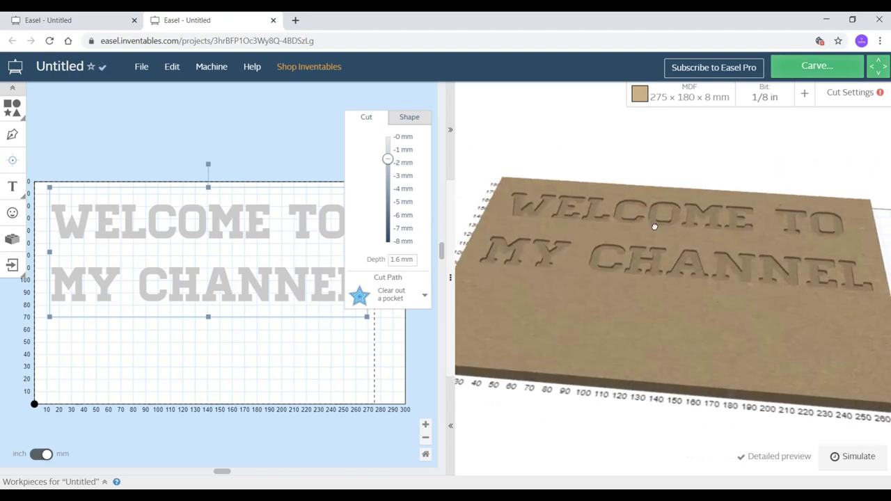
# - Try the Cut on shape path option on the text, and change its cut path to Cut inside shape path
pyautogui.click(426, 295)
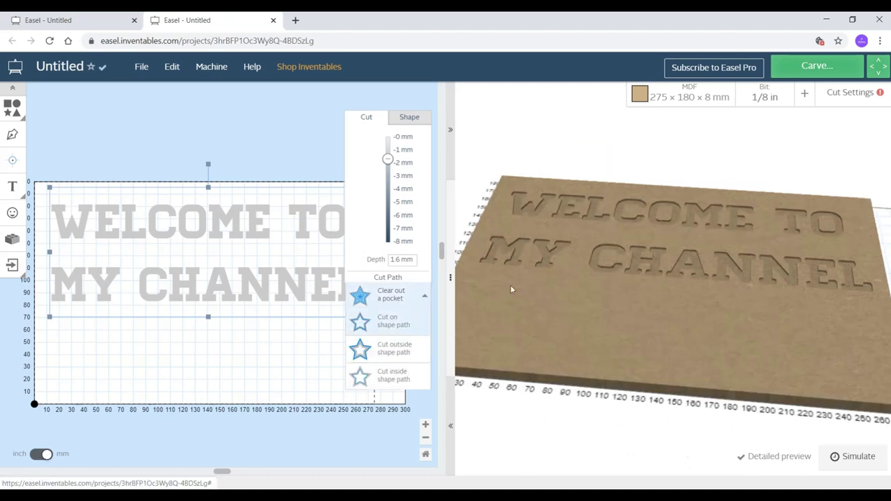
pyautogui.moveTo(649, 393); pyautogui.dragTo(663, 414)
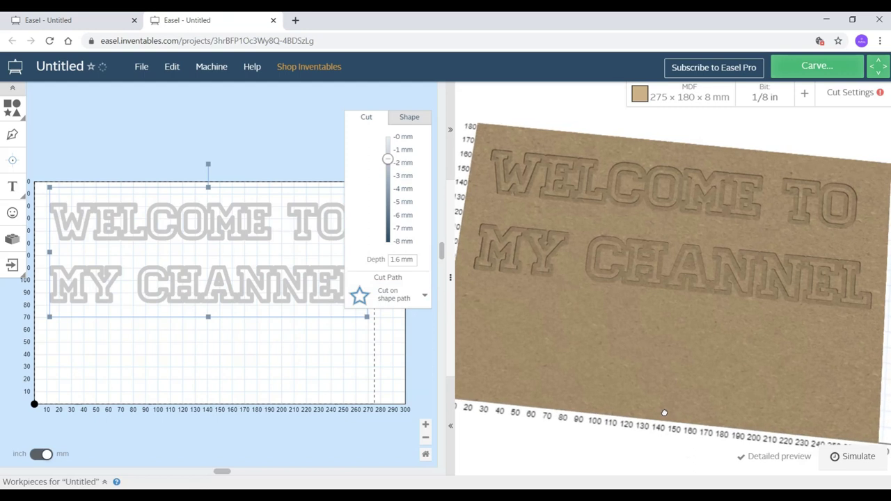
pyautogui.click(425, 296)
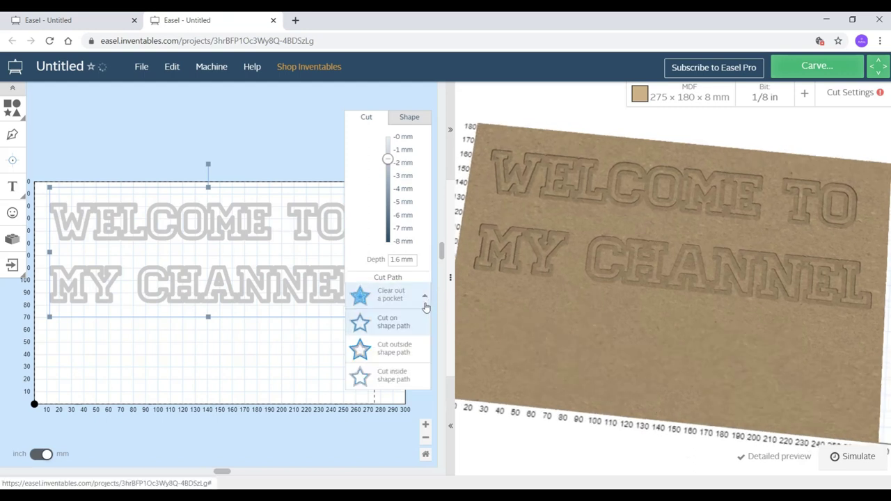
pyautogui.click(407, 374)
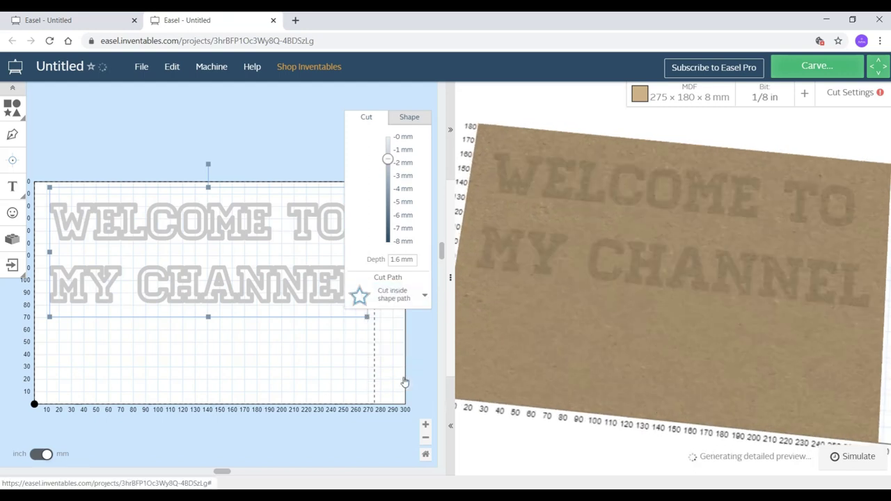
# - Change the text's cut path to Cut outside shape path and inspect the carved outlines up close in the 3D preview
pyautogui.click(421, 311)
pyautogui.click(406, 350)
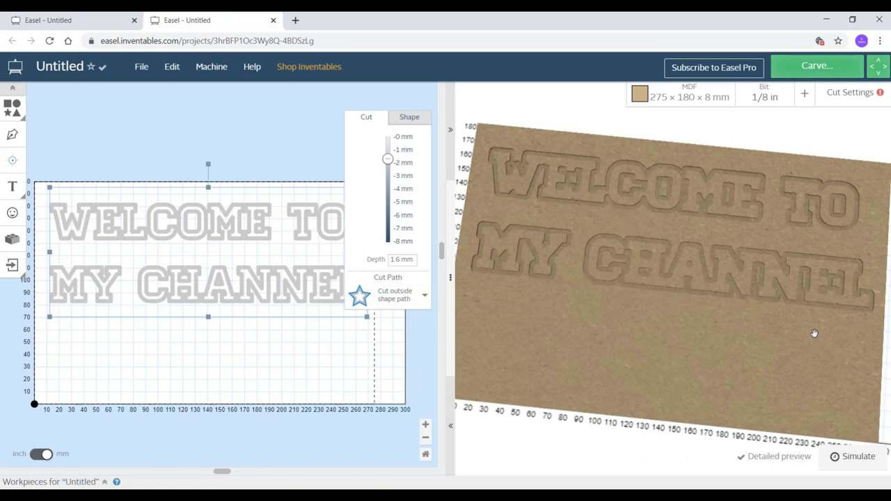
pyautogui.moveTo(728, 261); pyautogui.dragTo(724, 327)
pyautogui.scroll(5, 625, 281)
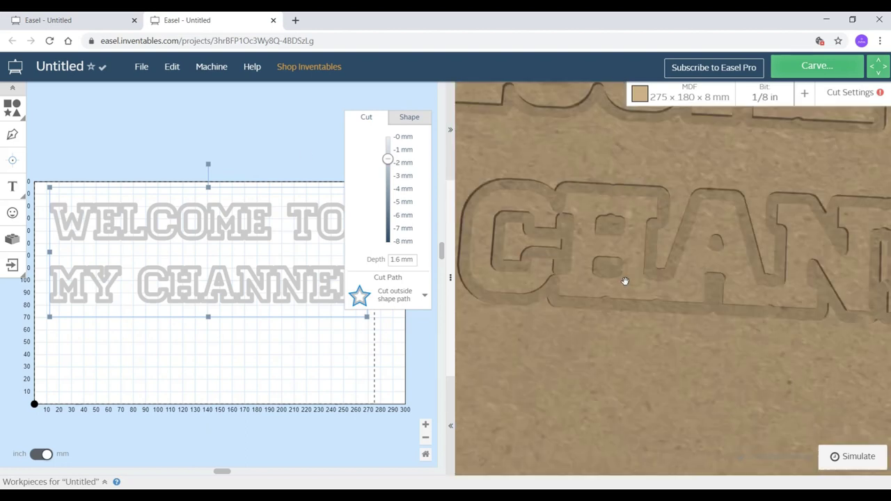
pyautogui.scroll(-6, 617, 280)
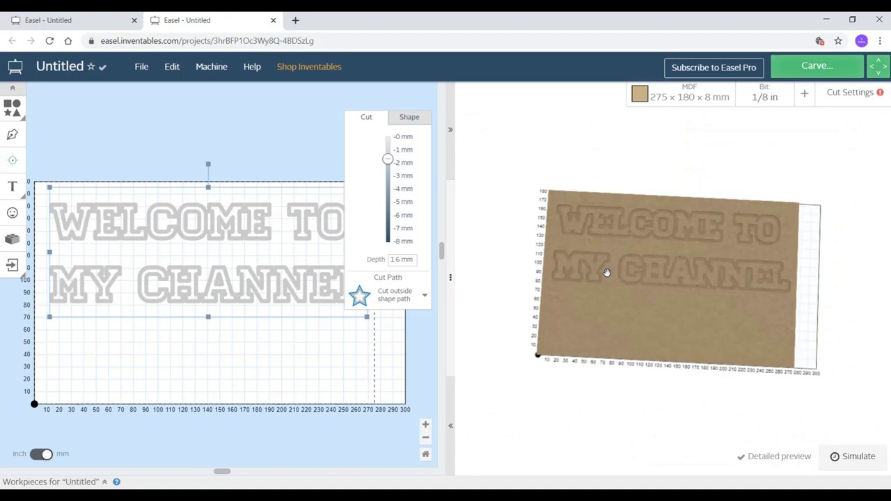
# - Try the Bangers and Baskerville fonts on the two-line text, and change its font to Cinzel
pyautogui.click(301, 289)
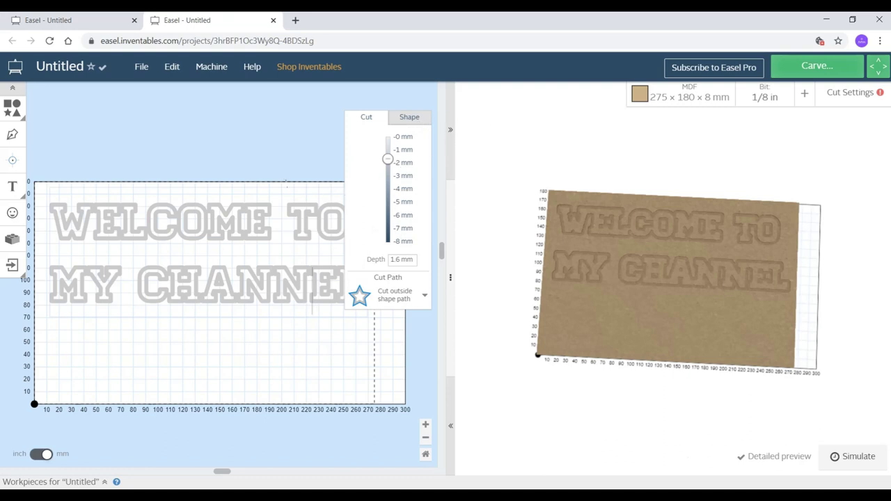
pyautogui.click(262, 217)
pyautogui.click(410, 118)
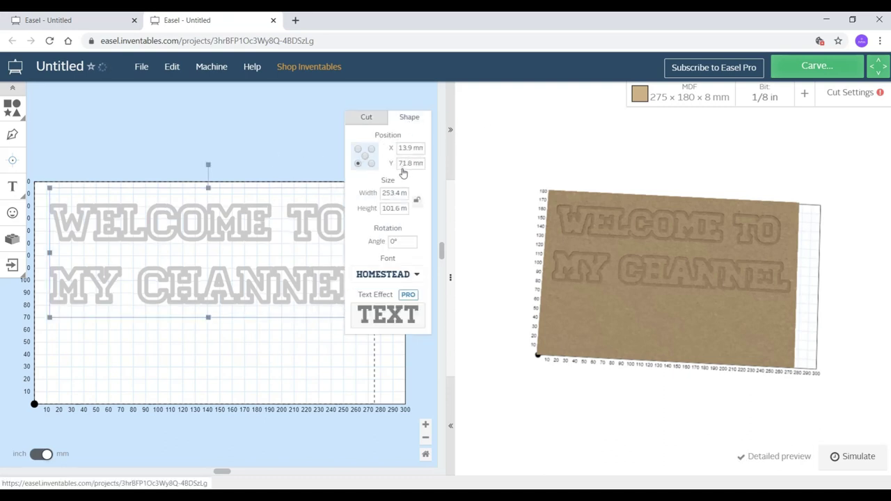
pyautogui.click(412, 276)
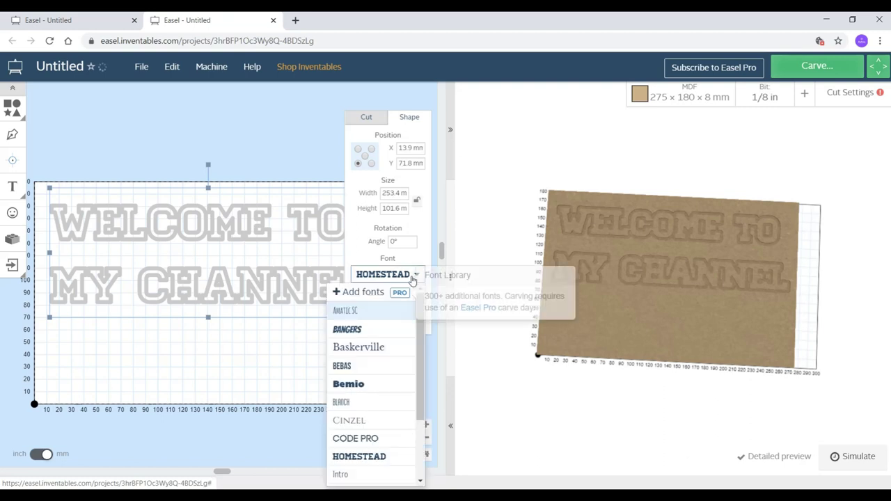
pyautogui.click(375, 329)
pyautogui.click(414, 274)
pyautogui.click(388, 345)
pyautogui.click(415, 274)
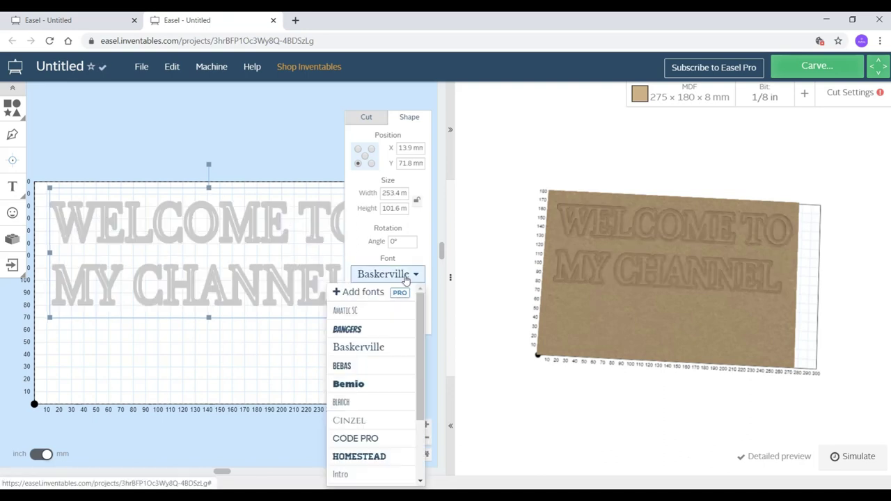
# - Compare the Cut on, Cut outside and Cut inside shape path options on the text, settling on Cut outside shape path
pyautogui.click(383, 120)
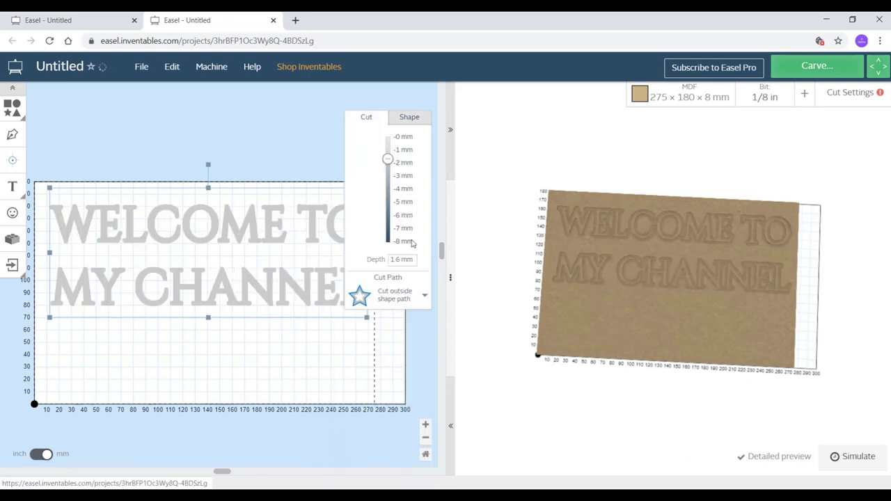
pyautogui.click(423, 300)
pyautogui.click(408, 331)
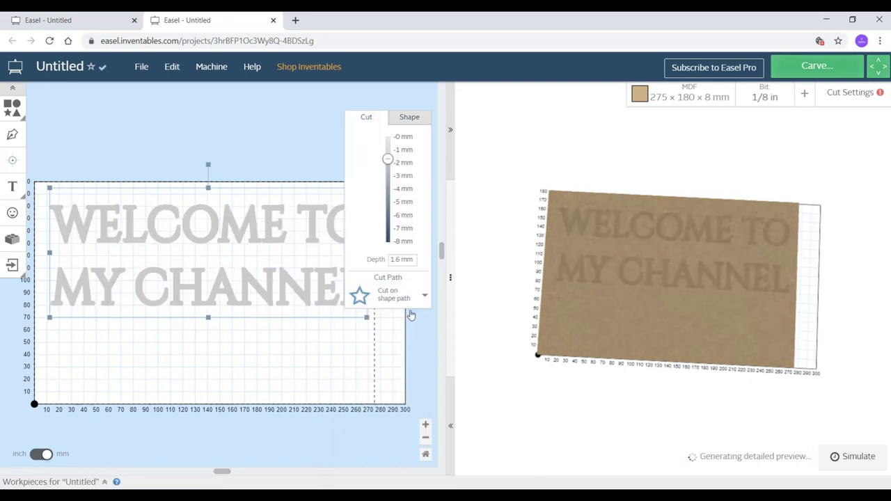
pyautogui.click(414, 299)
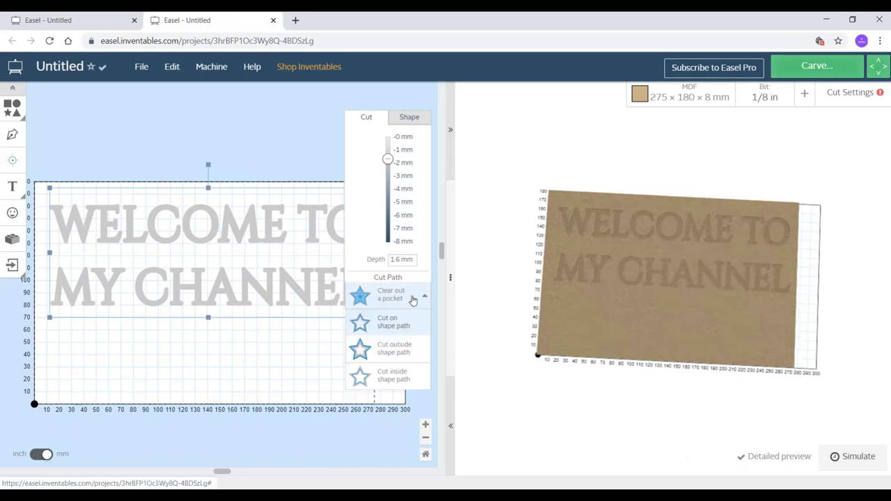
pyautogui.click(399, 350)
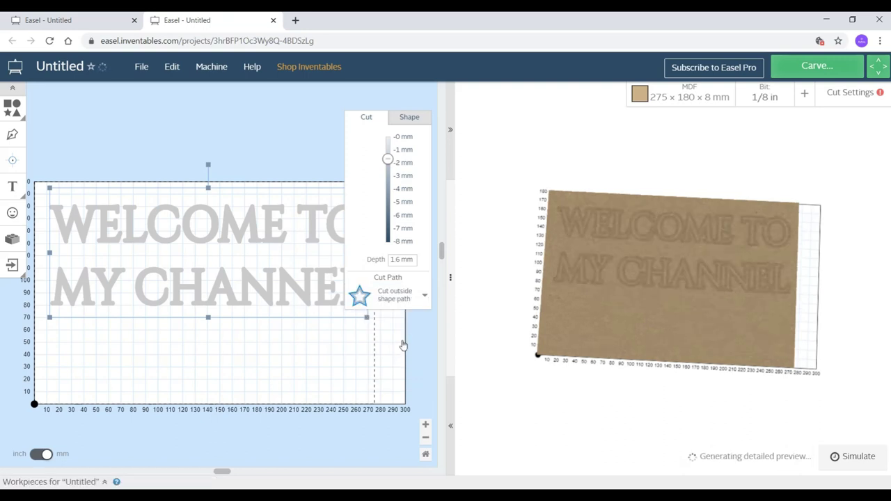
pyautogui.click(418, 312)
pyautogui.click(392, 379)
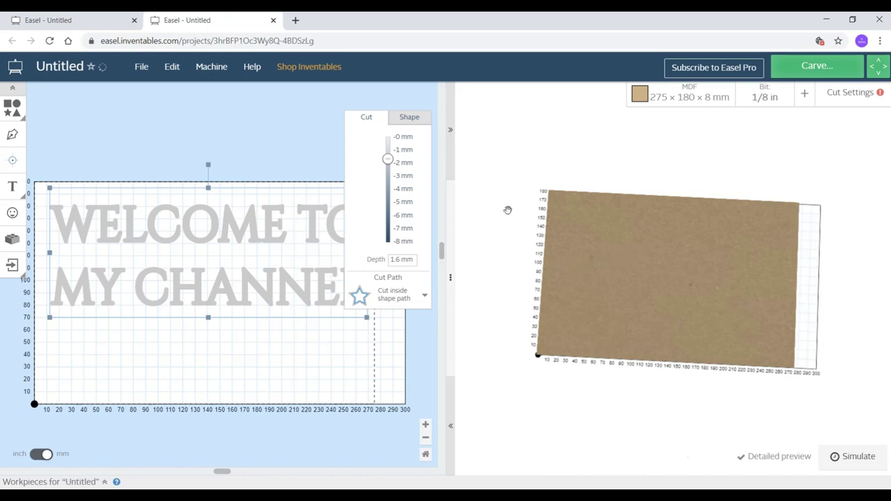
pyautogui.click(418, 298)
pyautogui.click(399, 350)
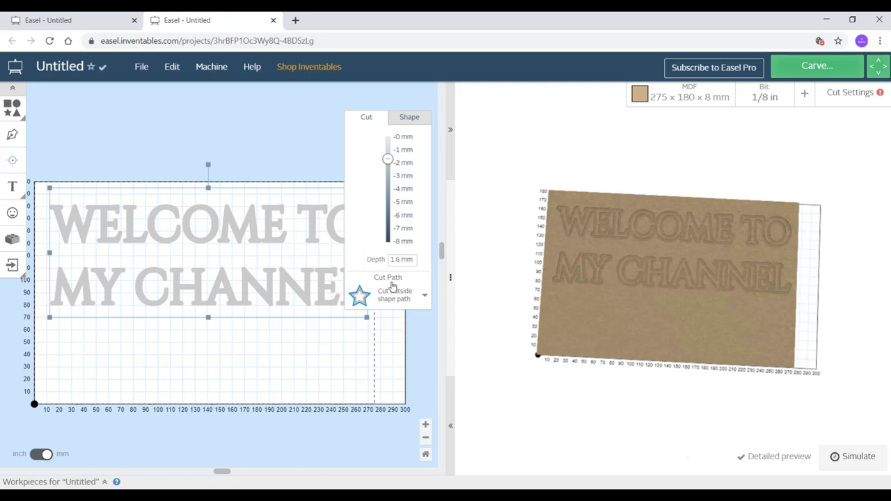
# - Resize the text to about 245 mm wide and 103 mm high
pyautogui.moveTo(367, 318); pyautogui.dragTo(290, 287)
pyautogui.moveTo(292, 237); pyautogui.dragTo(357, 242)
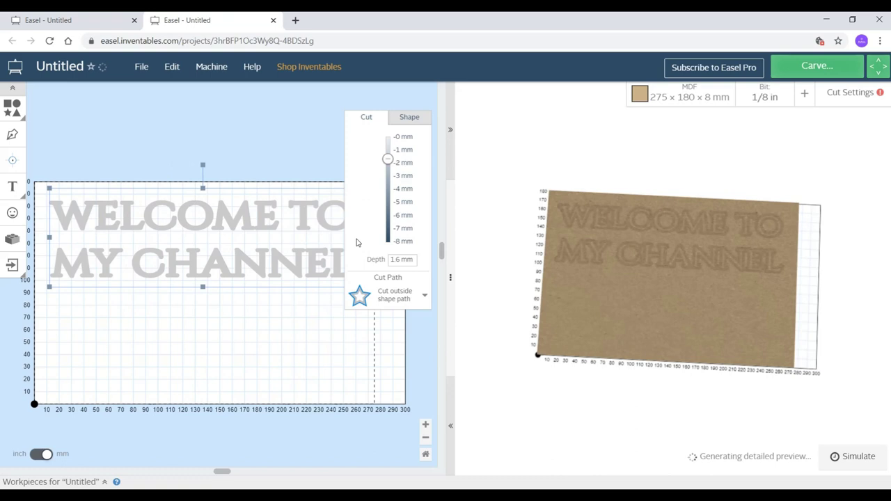
pyautogui.moveTo(203, 288); pyautogui.dragTo(212, 321)
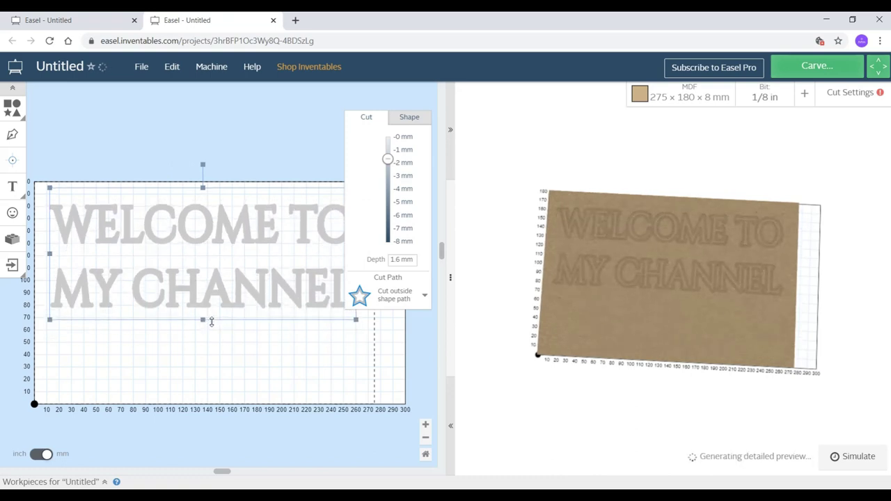
# - Set the text's font to Code Pro and its cut path to Cut inside shape path
pyautogui.click(416, 120)
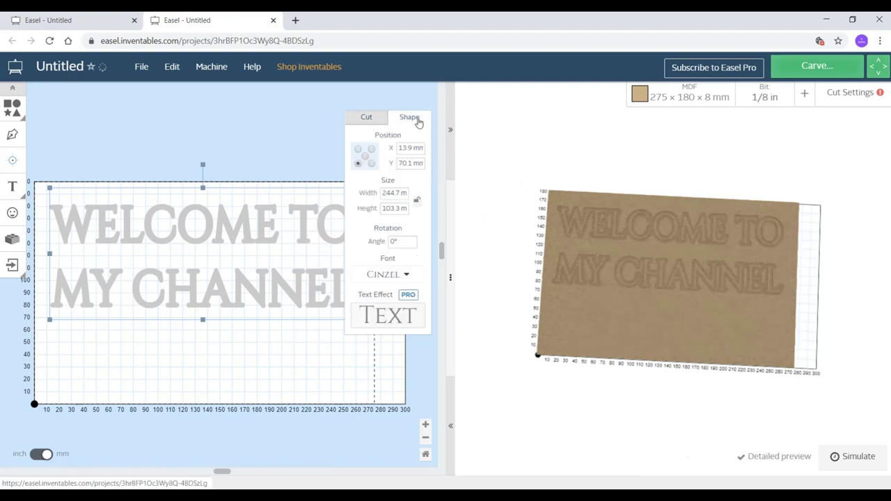
pyautogui.click(396, 274)
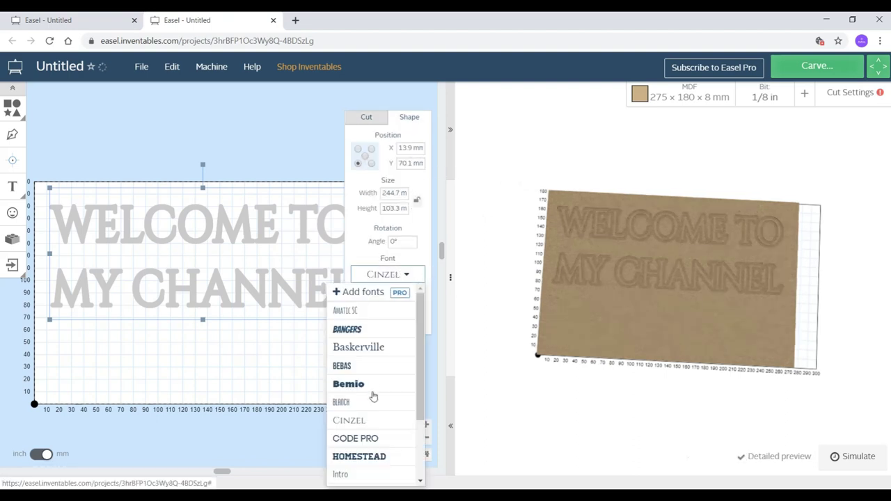
pyautogui.click(373, 437)
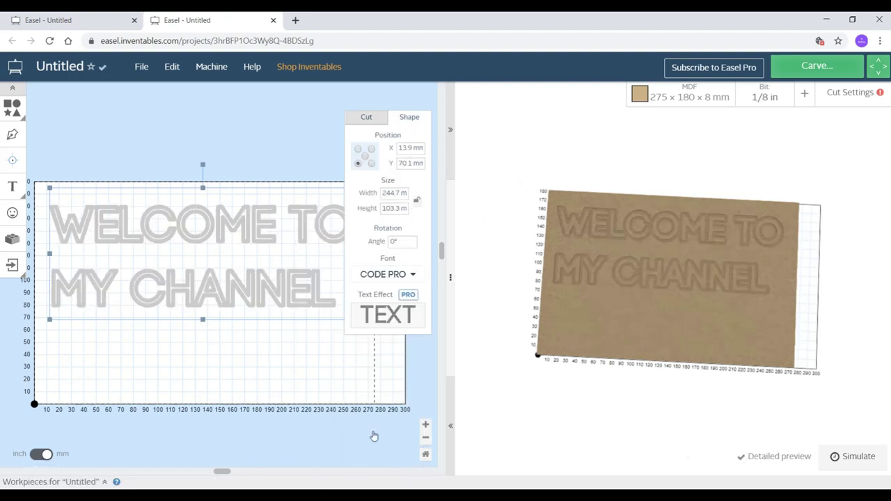
pyautogui.click(413, 295)
pyautogui.click(395, 380)
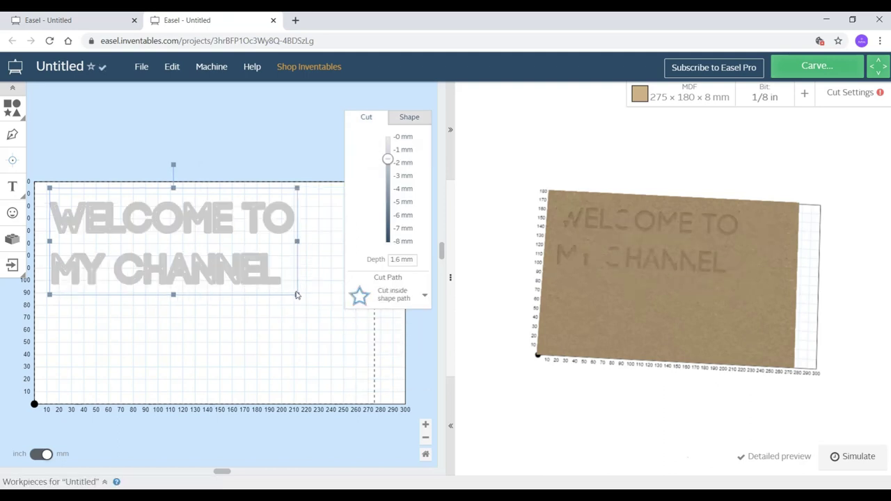
# - Change the bit to the 1/32 in upcut end mill and inspect the finer carving in the 3D preview
pyautogui.click(766, 98)
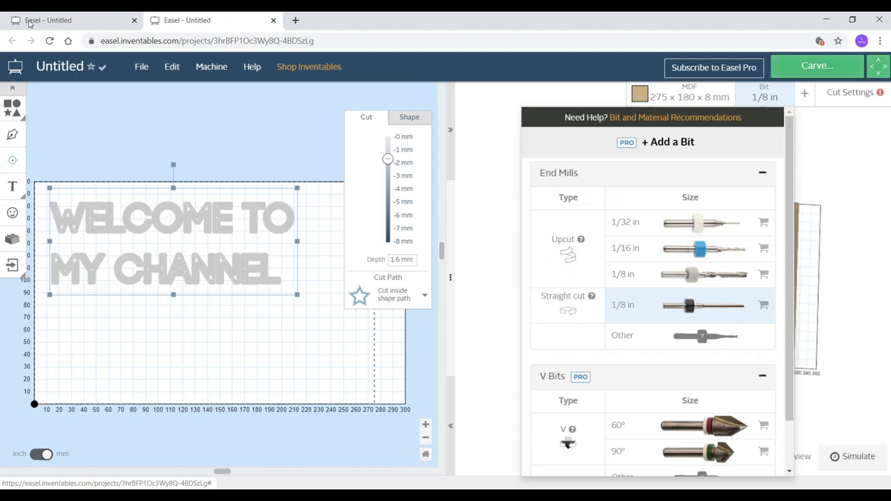
pyautogui.click(727, 223)
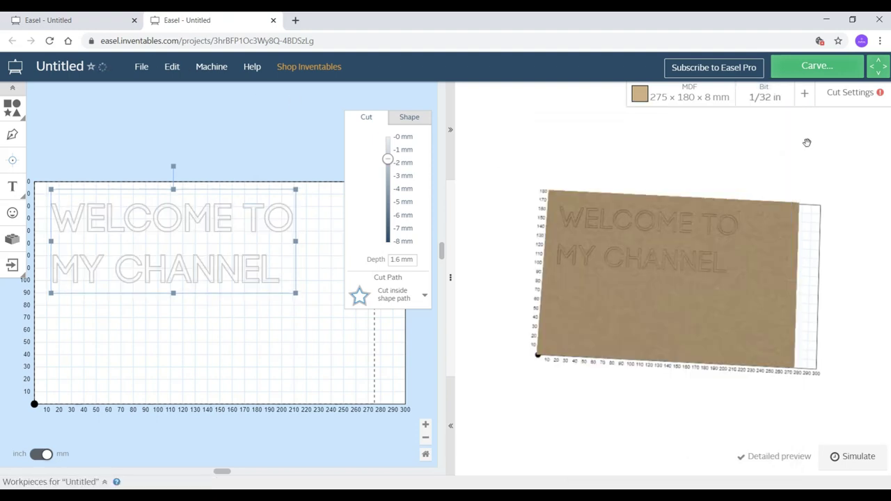
pyautogui.scroll(5, 603, 216)
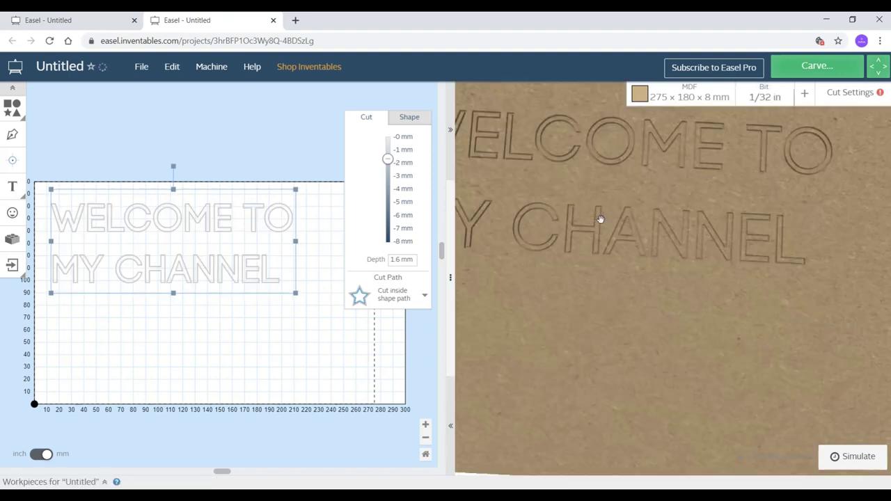
pyautogui.moveTo(663, 131); pyautogui.dragTo(679, 216)
# - Enlarge the two-line text so it spans almost the full width of the workpiece
pyautogui.moveTo(297, 299); pyautogui.dragTo(356, 315)
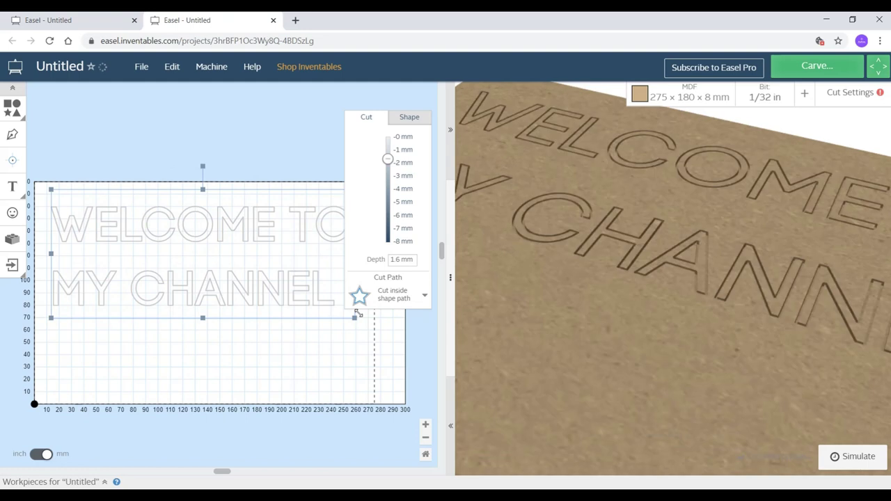
pyautogui.hotkey('ctrl', 'z')
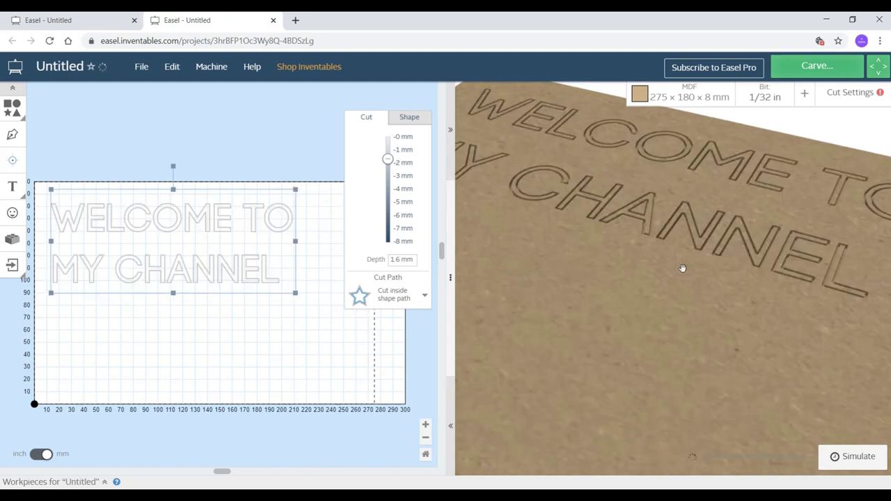
pyautogui.hotkey('ctrl', 'shift', 'z')
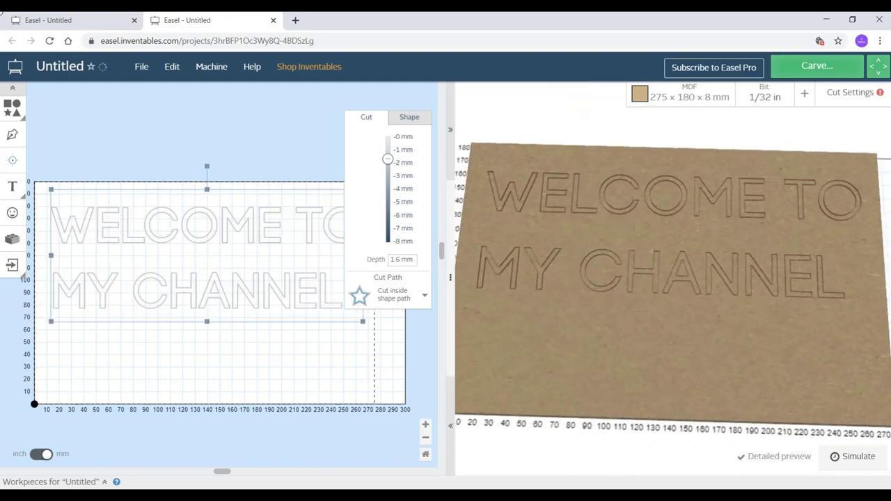
# - Compare the Cut outside, Cut on and Cut inside shape path options on the enlarged text, keeping Cut inside shape path, and deselect it
pyautogui.click(424, 296)
pyautogui.click(409, 349)
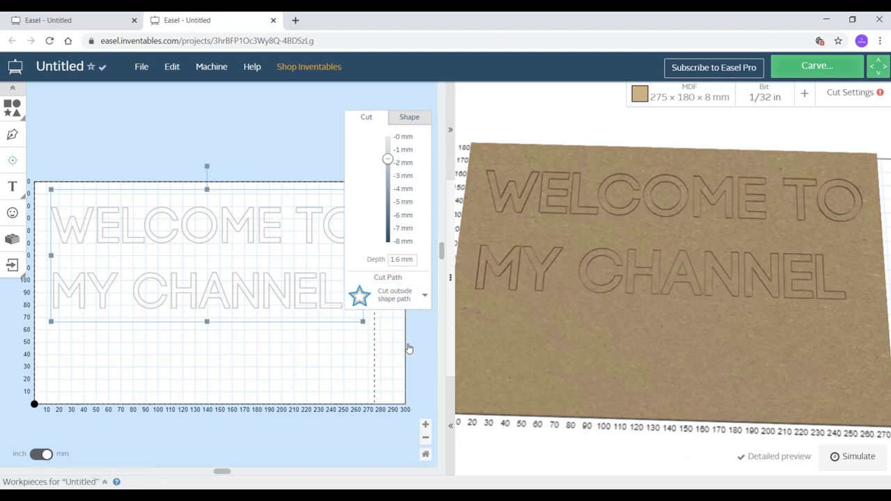
pyautogui.click(424, 296)
pyautogui.click(409, 363)
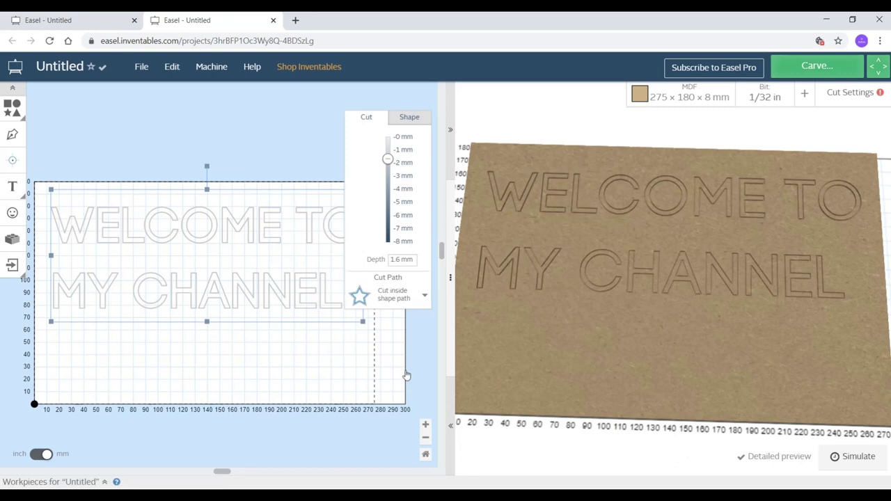
pyautogui.click(421, 304)
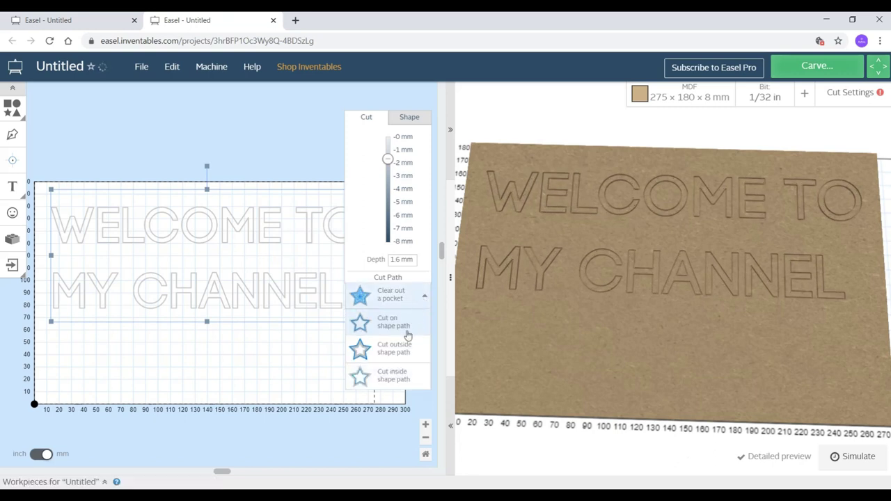
pyautogui.click(407, 373)
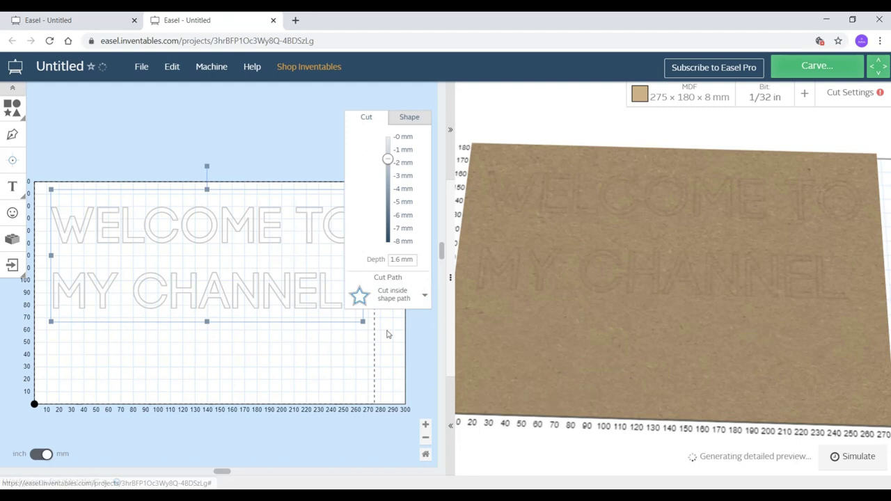
pyautogui.click(391, 374)
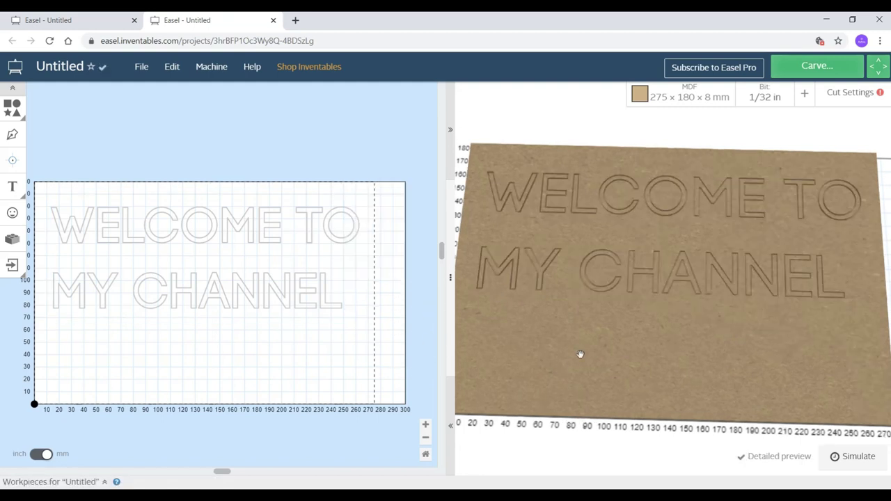
# - Insert a space before "MY CHANNEL" to shift the second line, and inspect the carving from several angles in the 3D preview
pyautogui.click(61, 295)
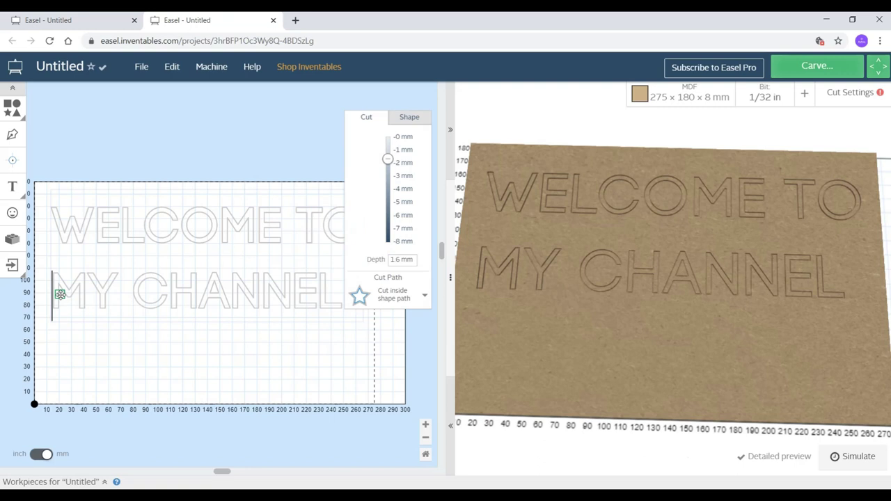
pyautogui.moveTo(61, 295); pyautogui.dragTo(74, 296)
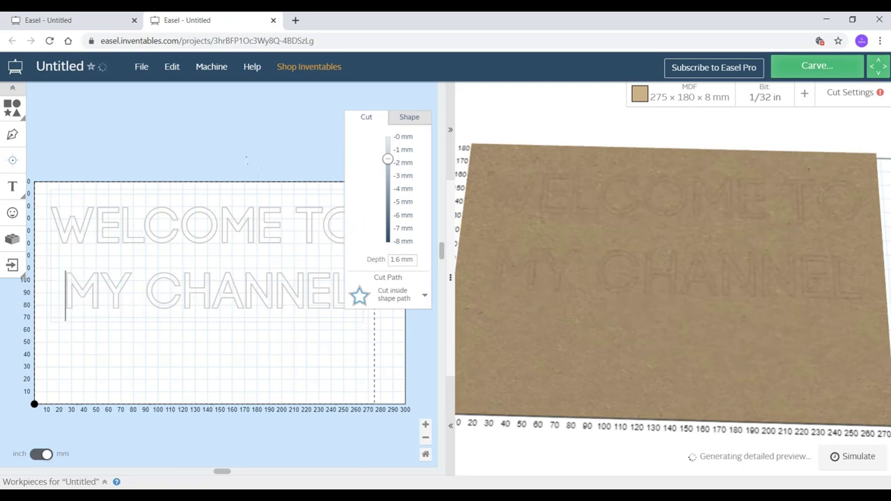
pyautogui.click(353, 208)
pyautogui.moveTo(606, 364); pyautogui.dragTo(554, 255)
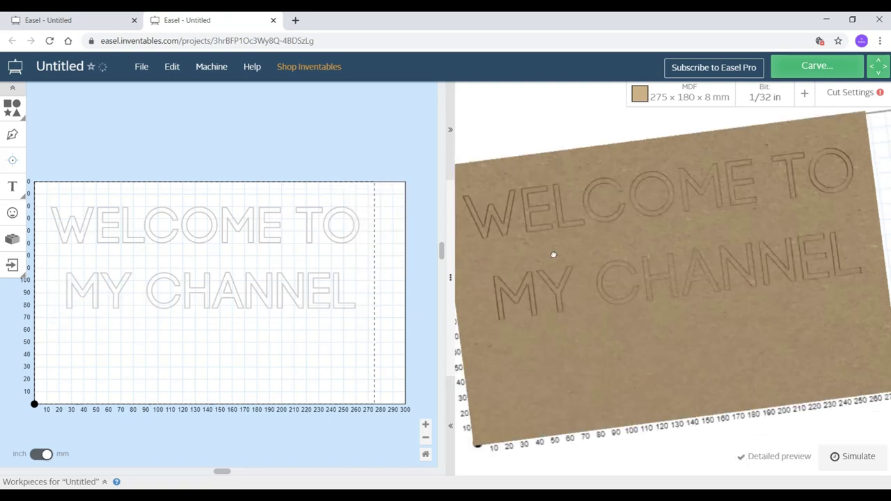
pyautogui.scroll(5, 554, 250)
pyautogui.scroll(-6, 554, 250)
pyautogui.moveTo(542, 297); pyautogui.dragTo(600, 410)
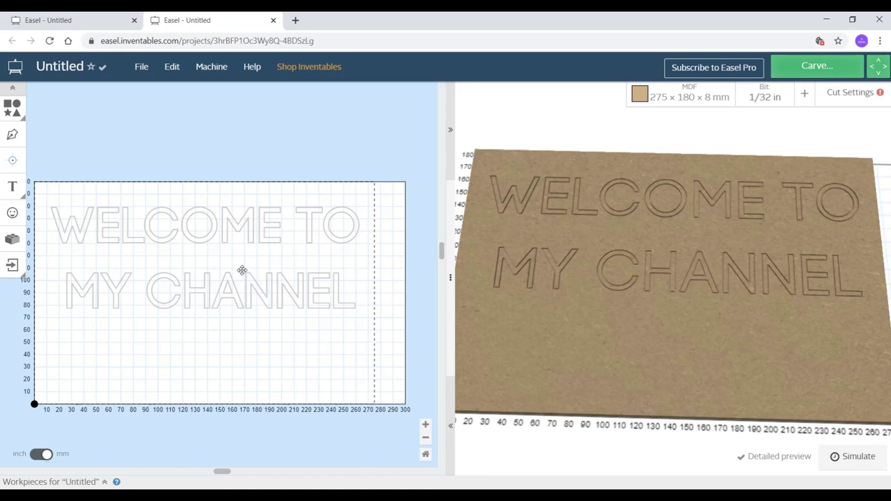
# - Add a third line of text in the Cinzel font below "MY CHANNEL", reading "LIKE/SUBSCRIBE"
pyautogui.moveTo(14, 188)
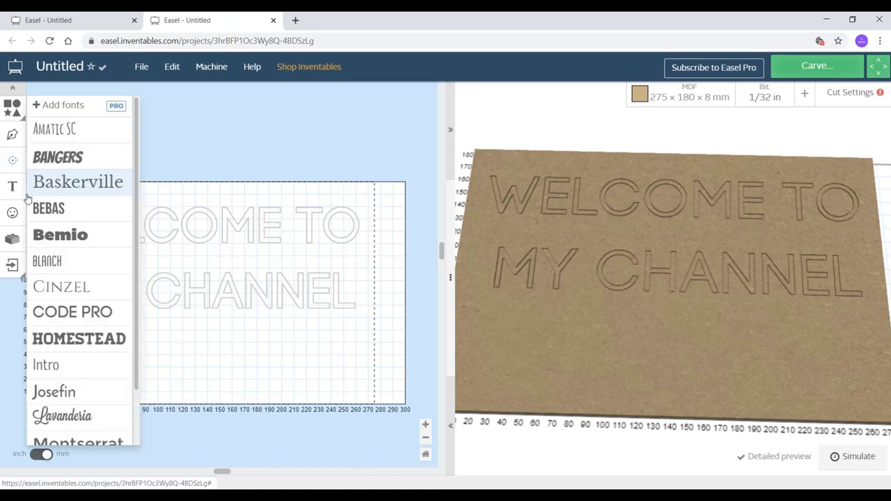
pyautogui.click(84, 286)
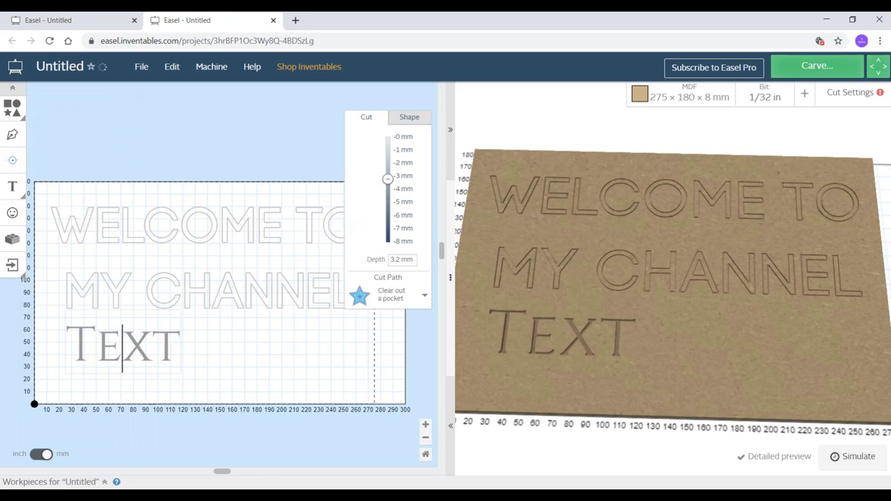
pyautogui.hotkey('ctrl', 'a')
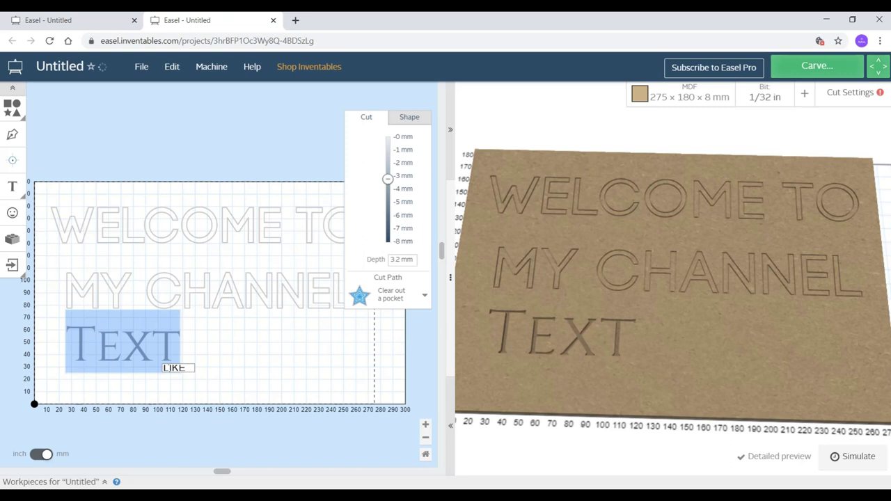
pyautogui.moveTo(164, 365); pyautogui.dragTo(168, 368)
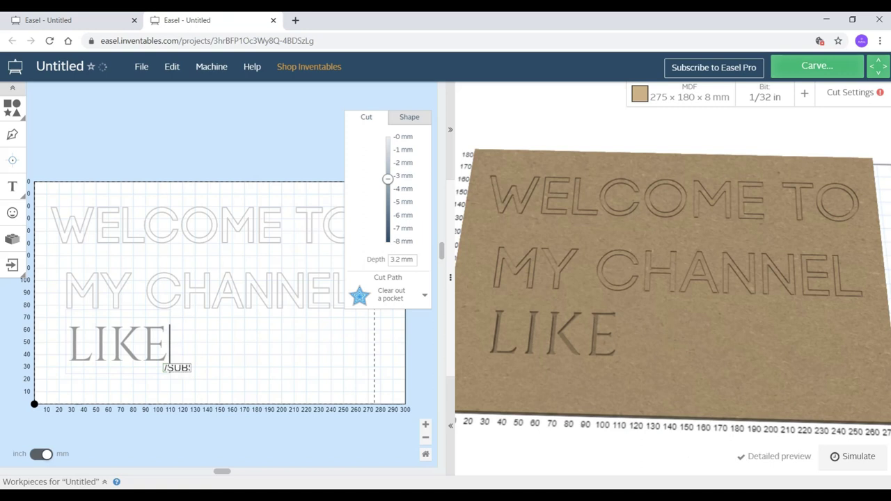
pyautogui.moveTo(165, 367); pyautogui.dragTo(169, 371)
pyautogui.press('BackSpace')
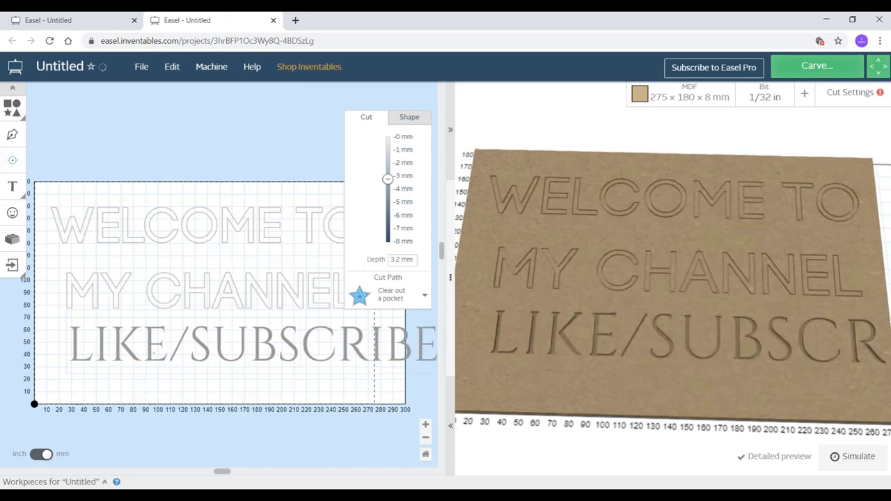
pyautogui.click(119, 385)
# - Shrink the "LIKE/SUBSCRIBE" text to about 240 mm wide, place it below "MY CHANNEL" within the workpiece, and inspect it in the 3D preview
pyautogui.click(105, 363)
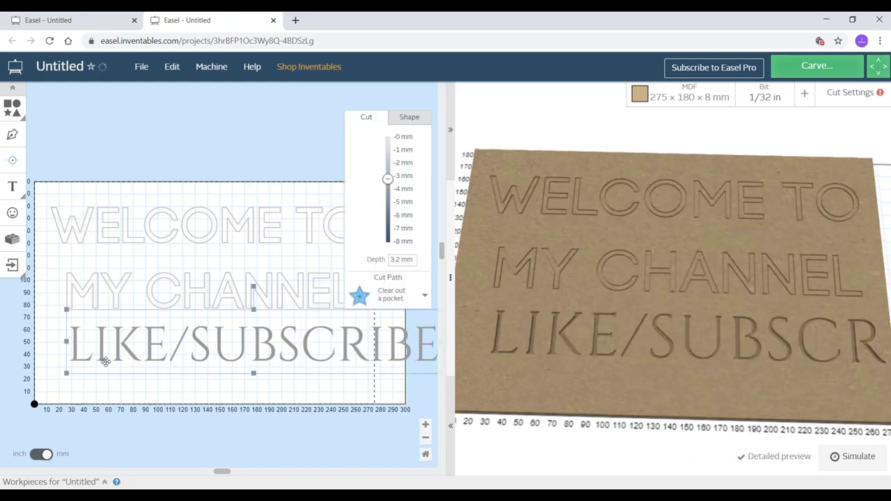
pyautogui.moveTo(273, 345); pyautogui.dragTo(190, 367)
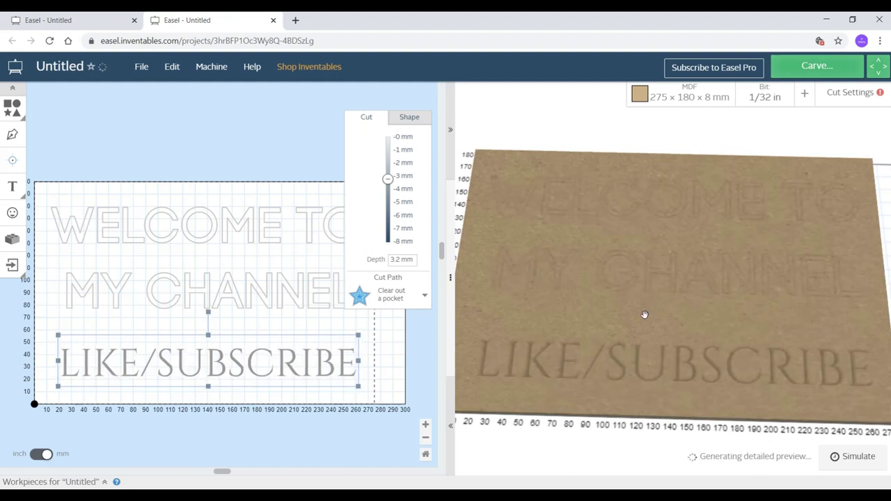
pyautogui.doubleClick(658, 341)
pyautogui.moveTo(666, 361); pyautogui.dragTo(662, 350)
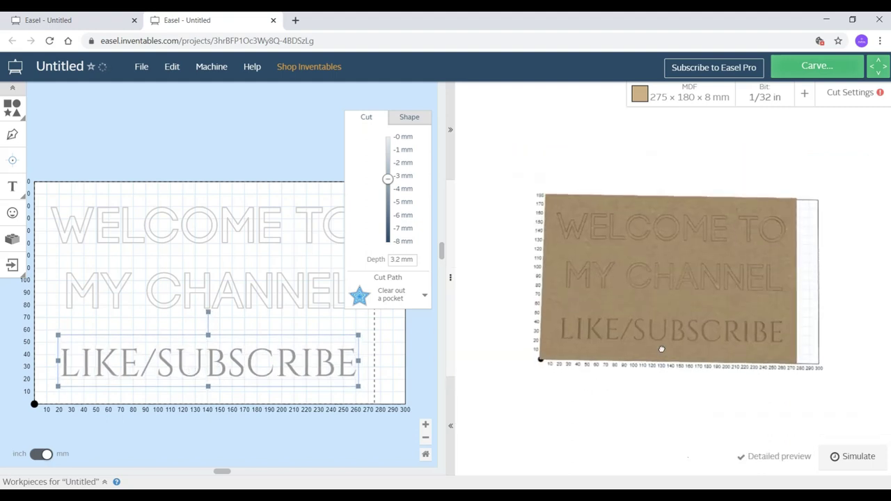